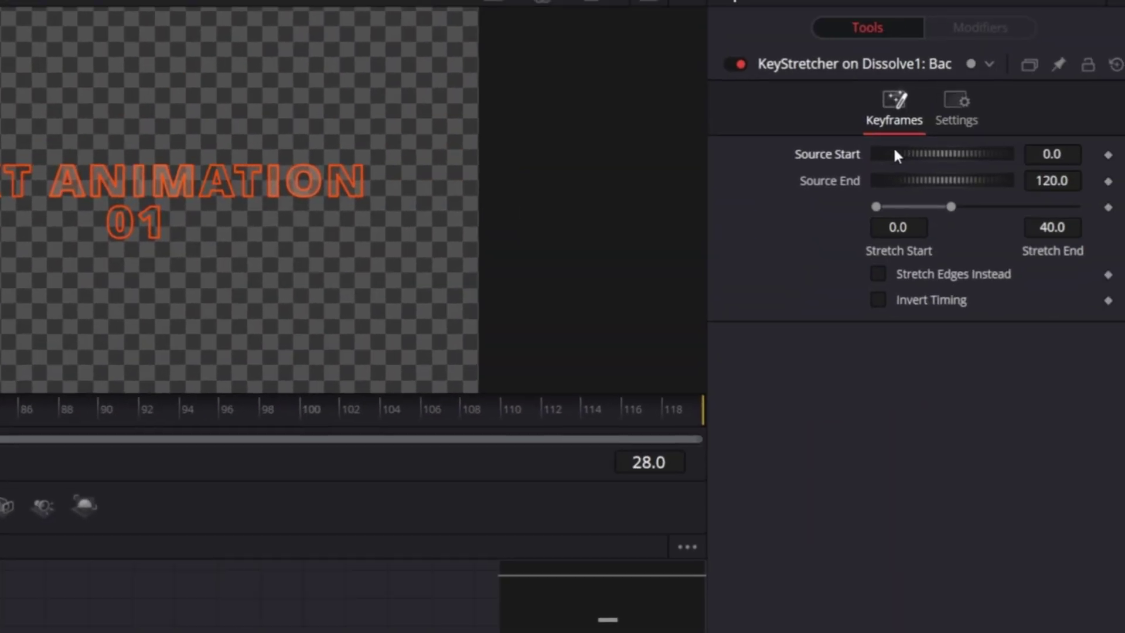
Try different KeyStretcher Source Start and Stretch range values, then reset Source Start to 0.0.
left_click_drag(895, 153, 896, 185)
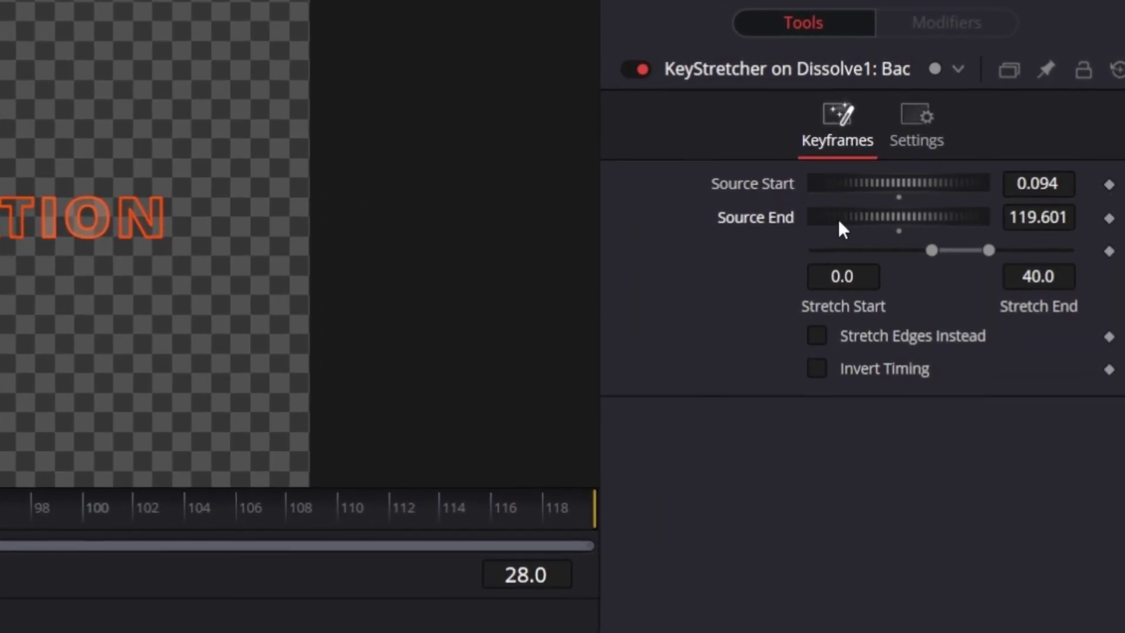
left_click_drag(838, 219, 914, 218)
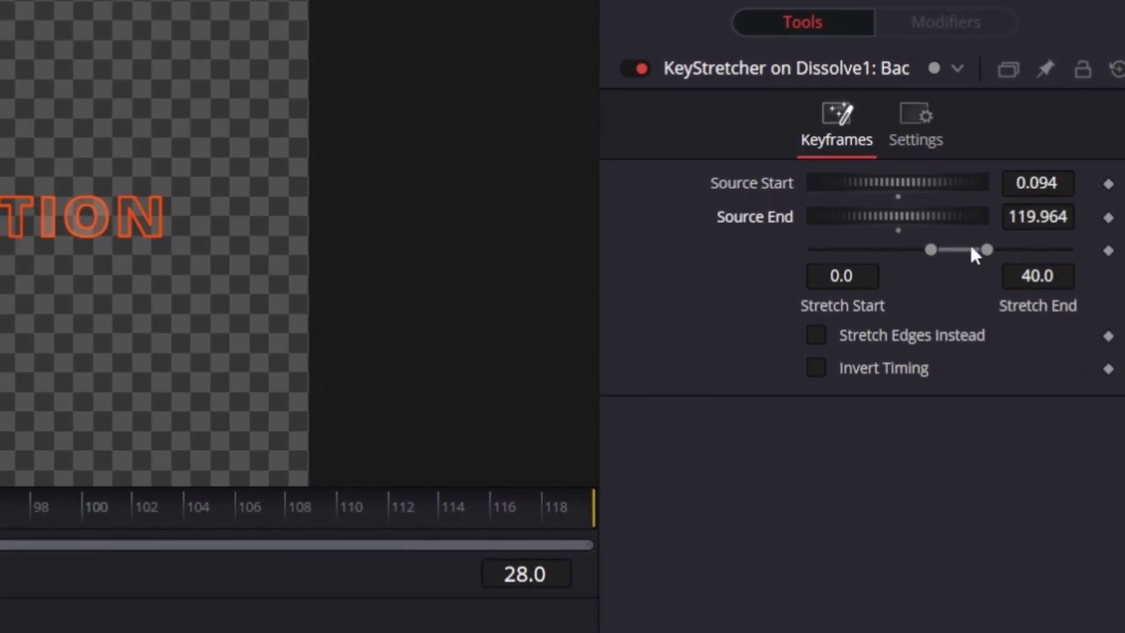
left_click_drag(969, 250, 814, 251)
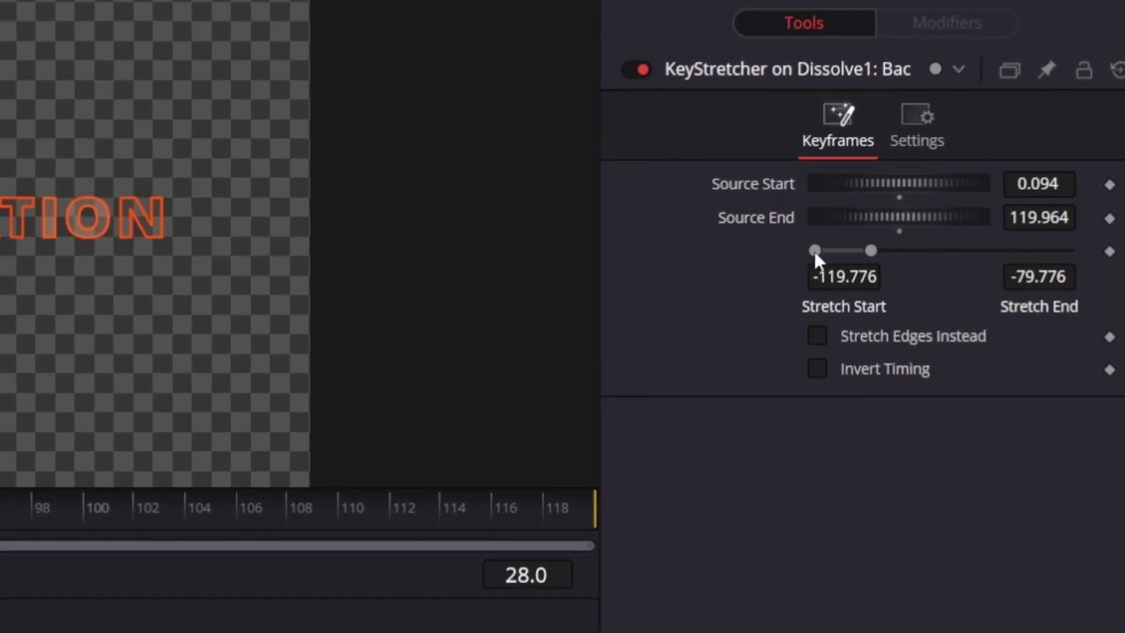
double_click(763, 187)
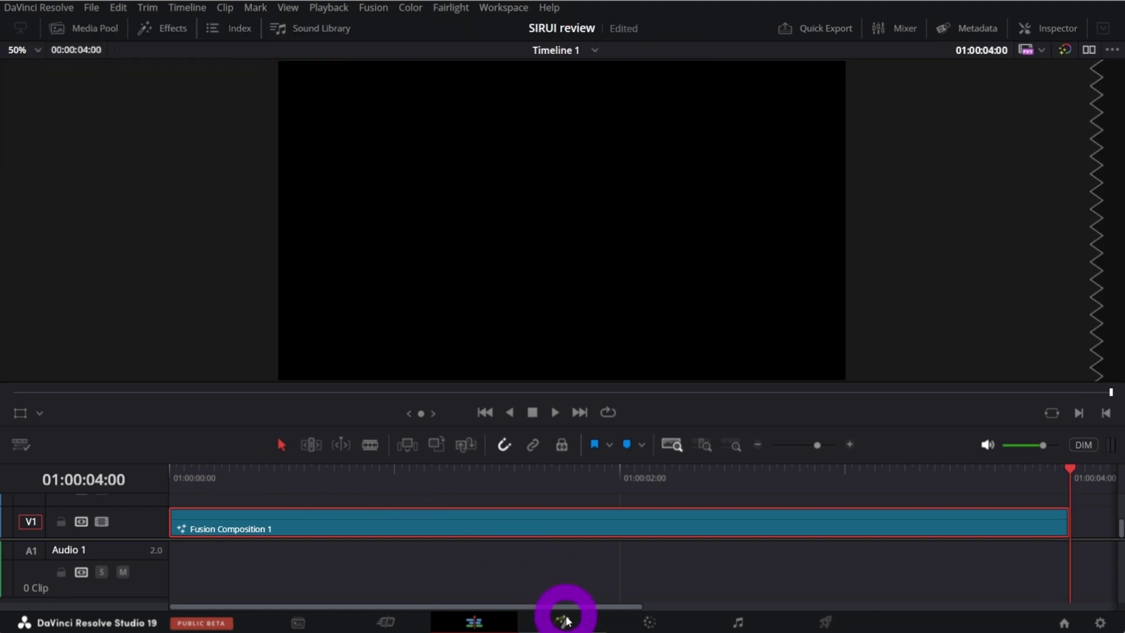
Open the title clip in Fusion and select the Template text node in the node graph.
left_click(565, 623)
left_click_drag(708, 434, 742, 416)
left_click(99, 525)
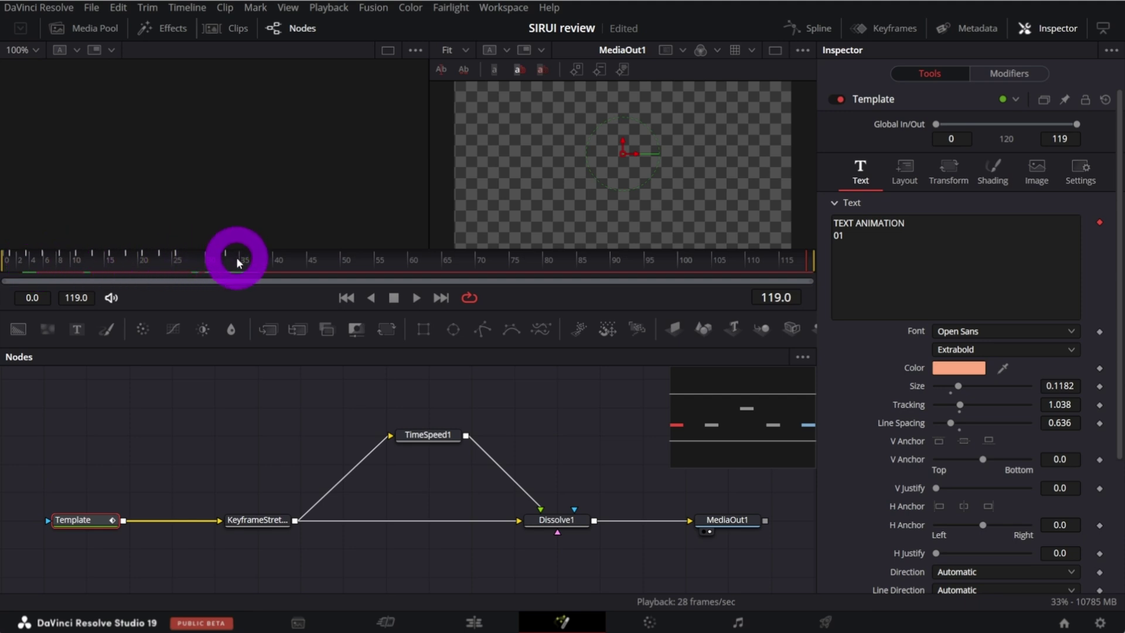
Scrub to a frame showing the title and load the KeyframeStretcher node (source 0–120, stretch 0–40).
left_click_drag(230, 261, 252, 264)
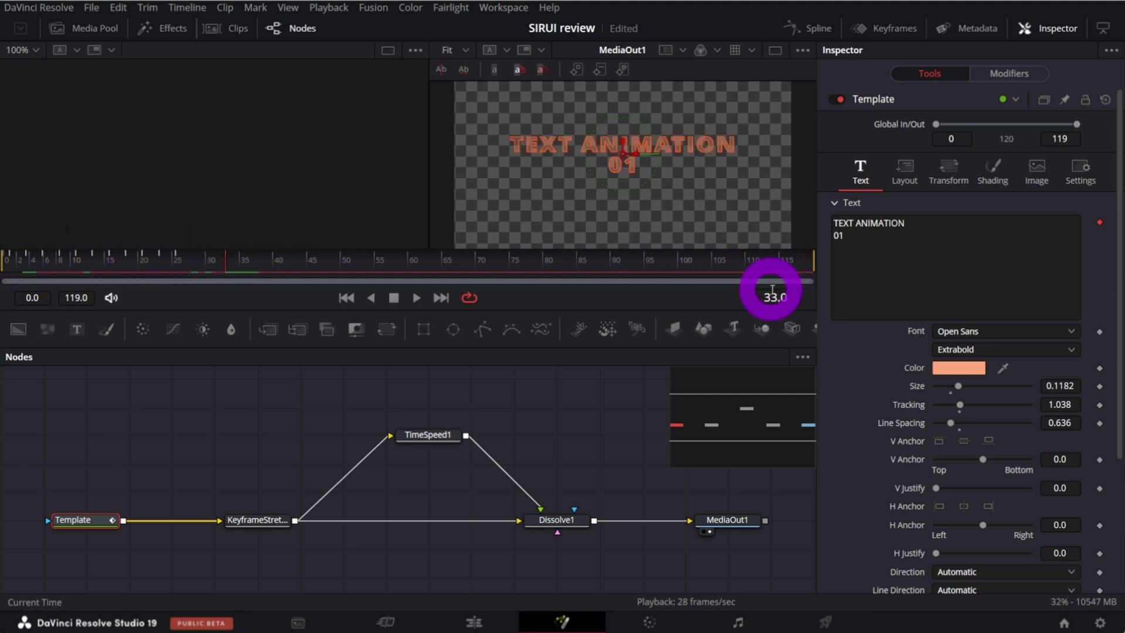
left_click(257, 521)
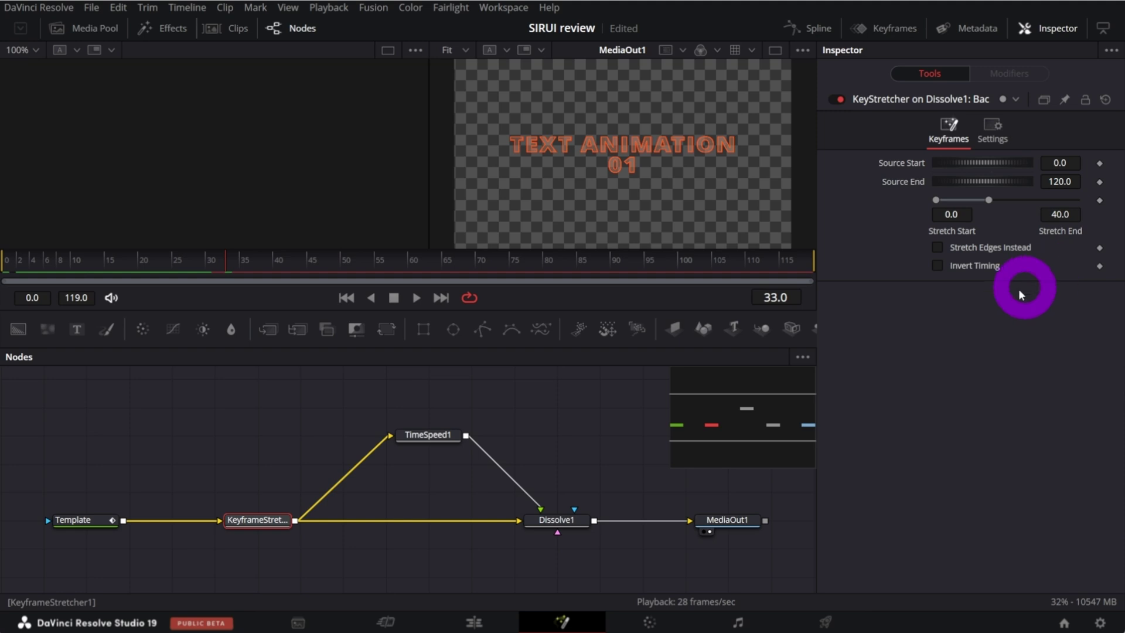
Preview the comp, shift the KeyStretcher stretch range to 36–76, and return to the Edit page.
left_click(417, 298)
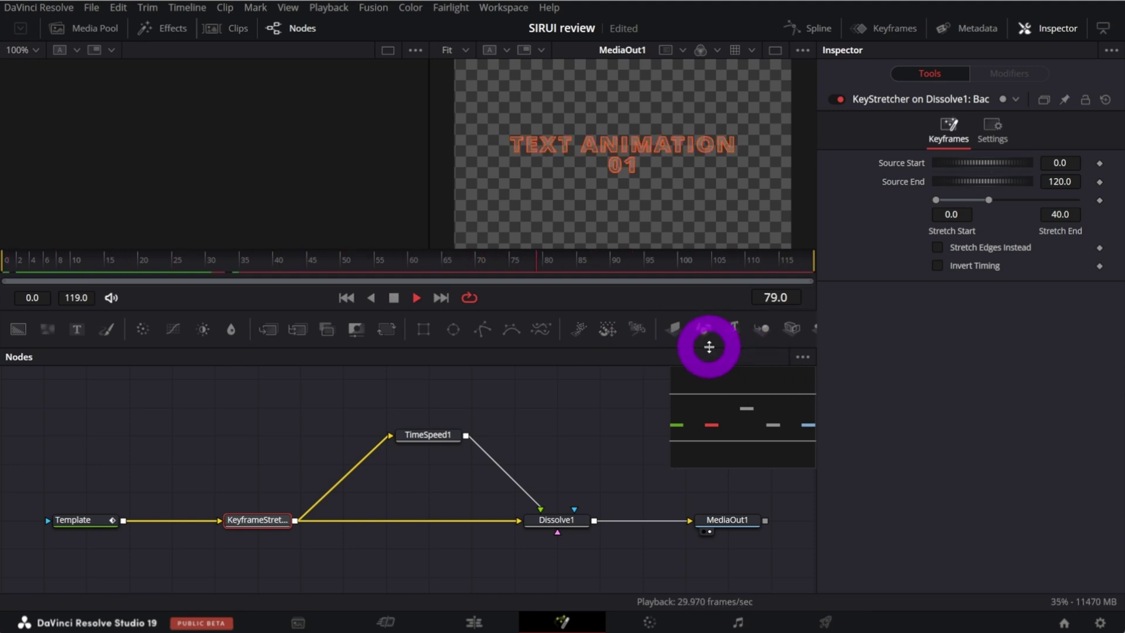
left_click(393, 297)
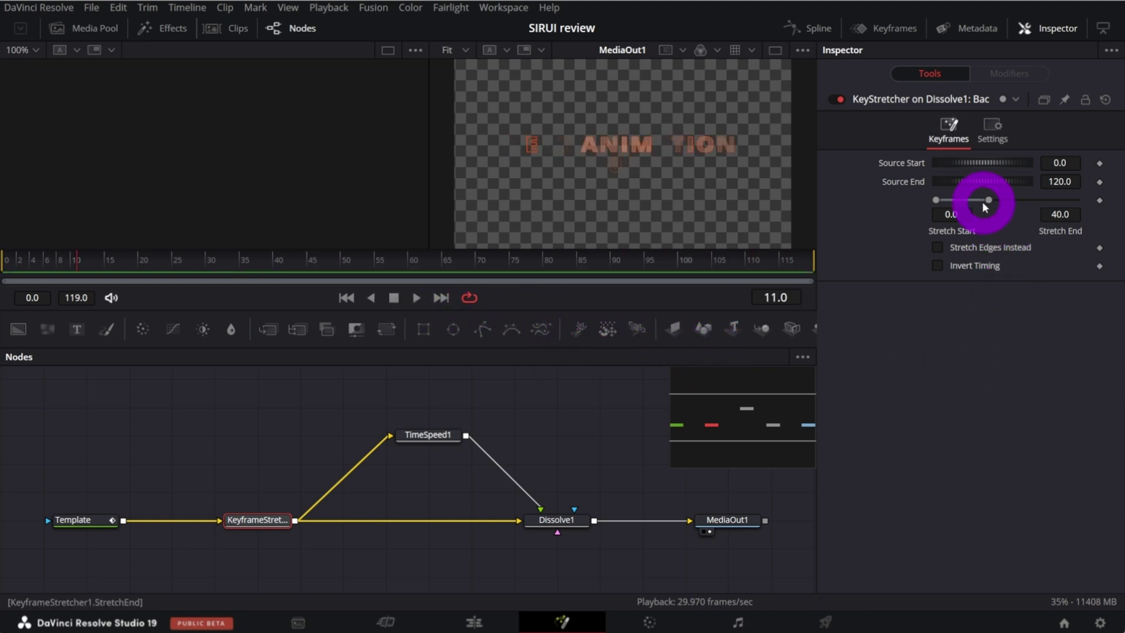
left_click_drag(960, 197, 1000, 194)
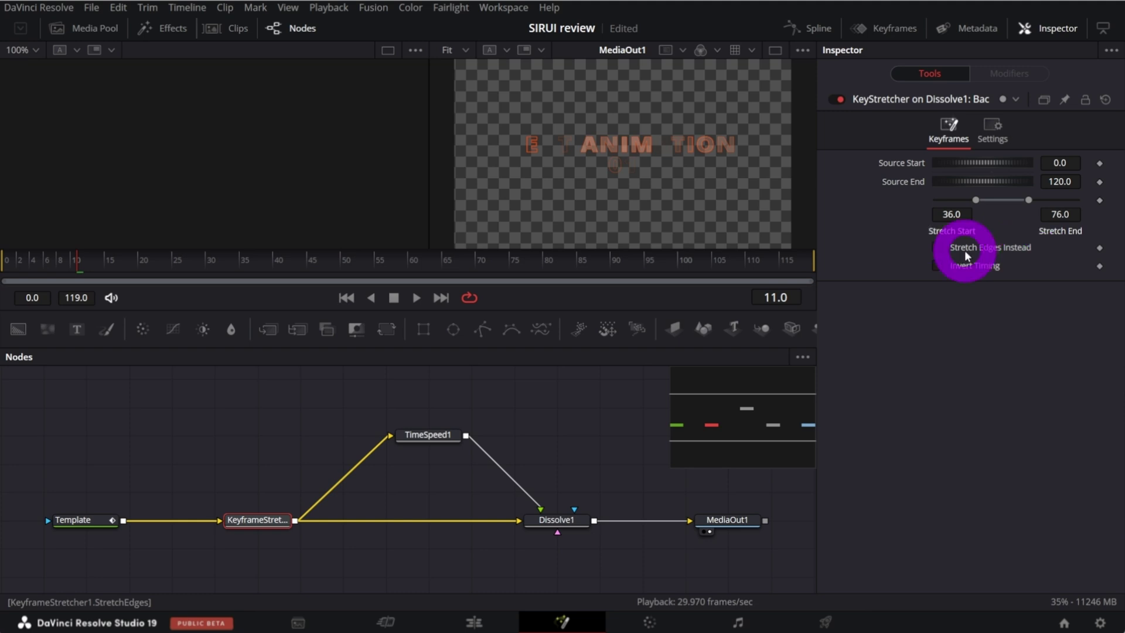
key("shift+4")
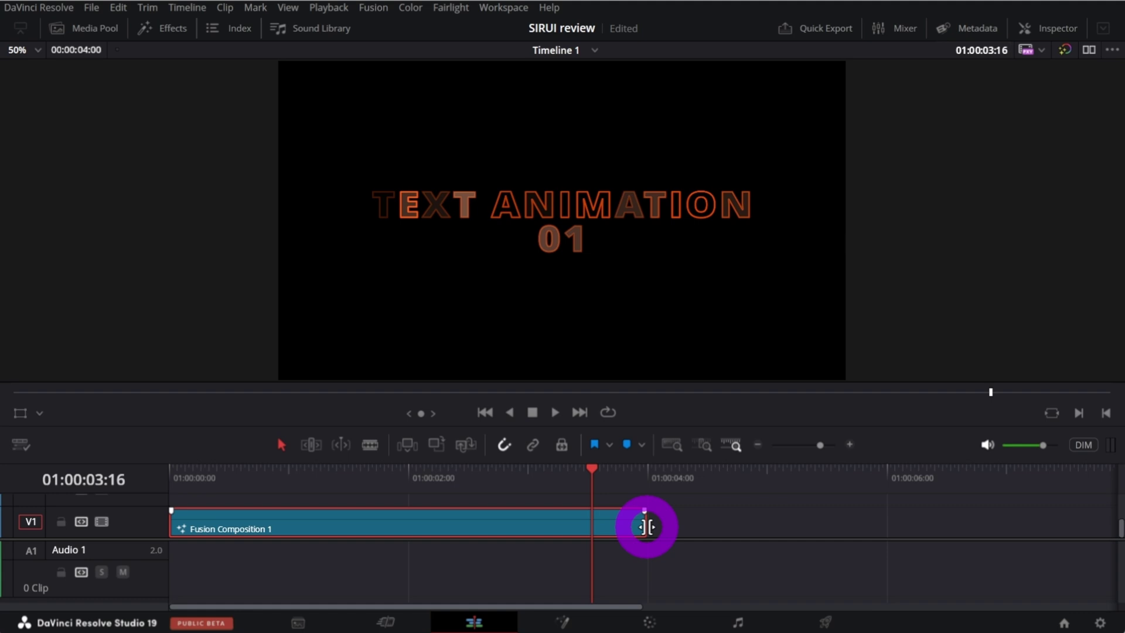
Trim Fusion Composition 1's end shorter twice, previewing the title from the start after each trim.
left_click(647, 526)
left_click_drag(647, 527, 519, 525)
left_click(185, 487)
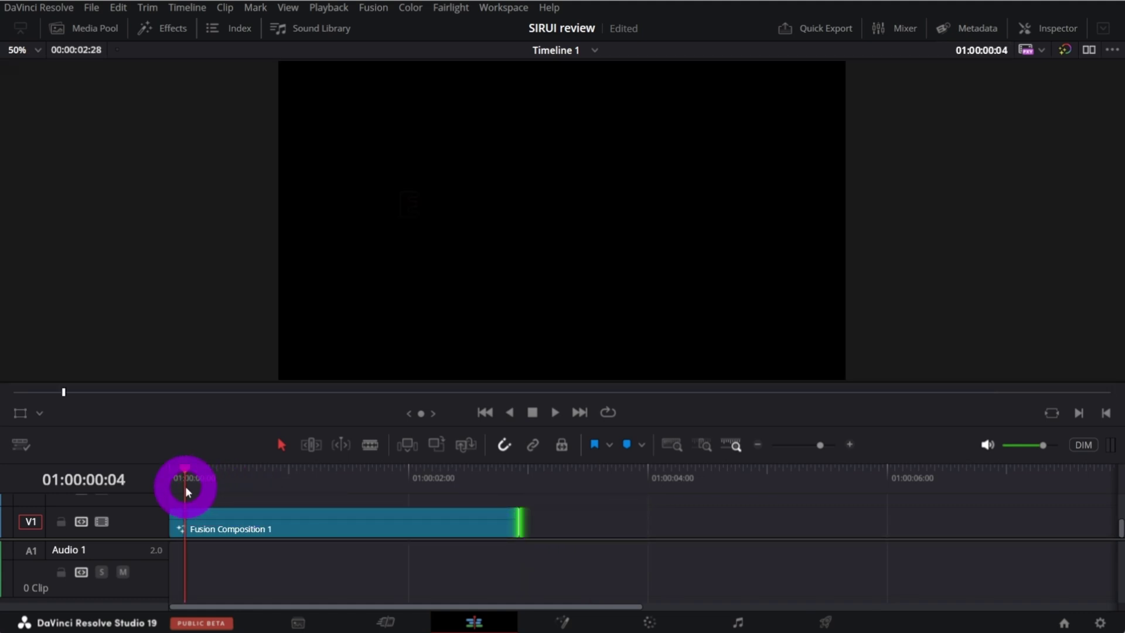
key("space")
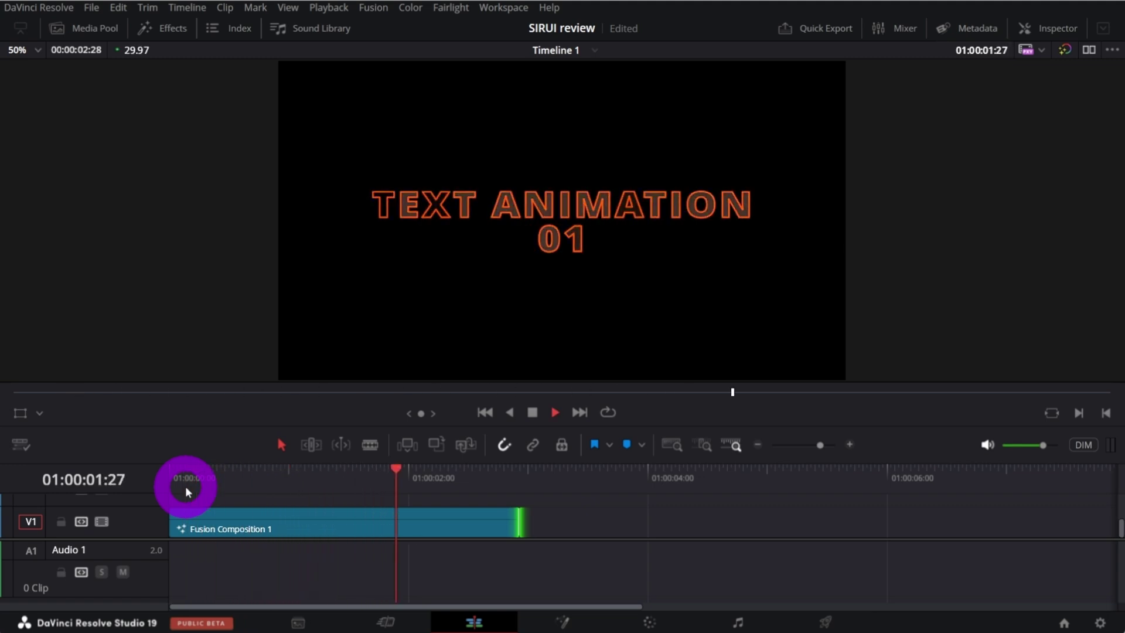
left_click(186, 487)
left_click_drag(185, 486, 317, 486)
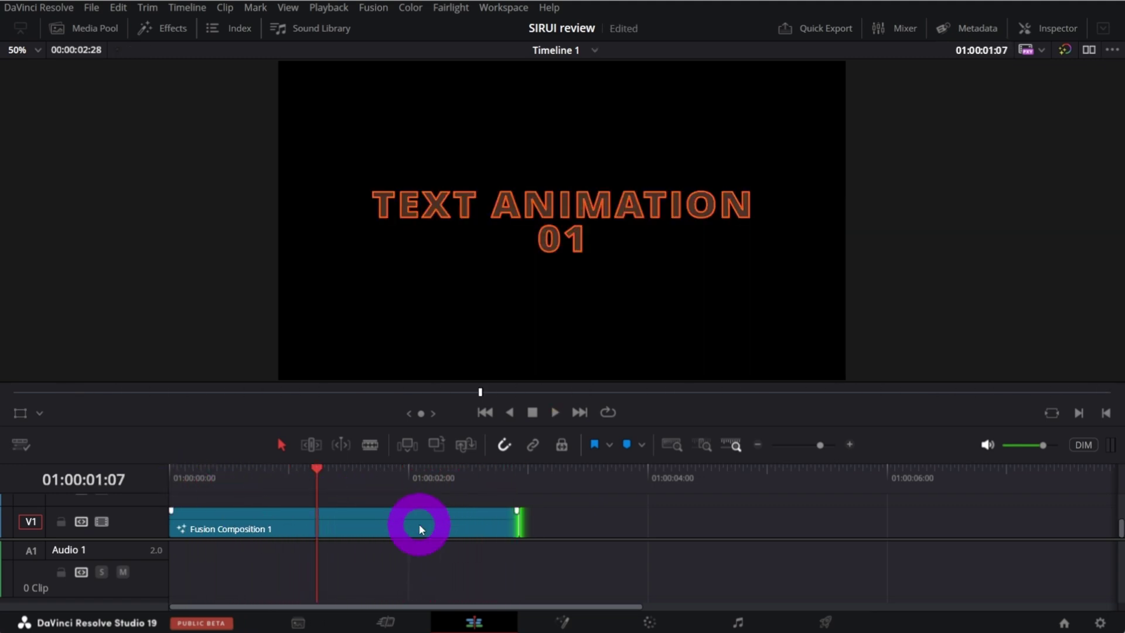
left_click_drag(519, 525, 361, 522)
left_click(188, 486)
key("space")
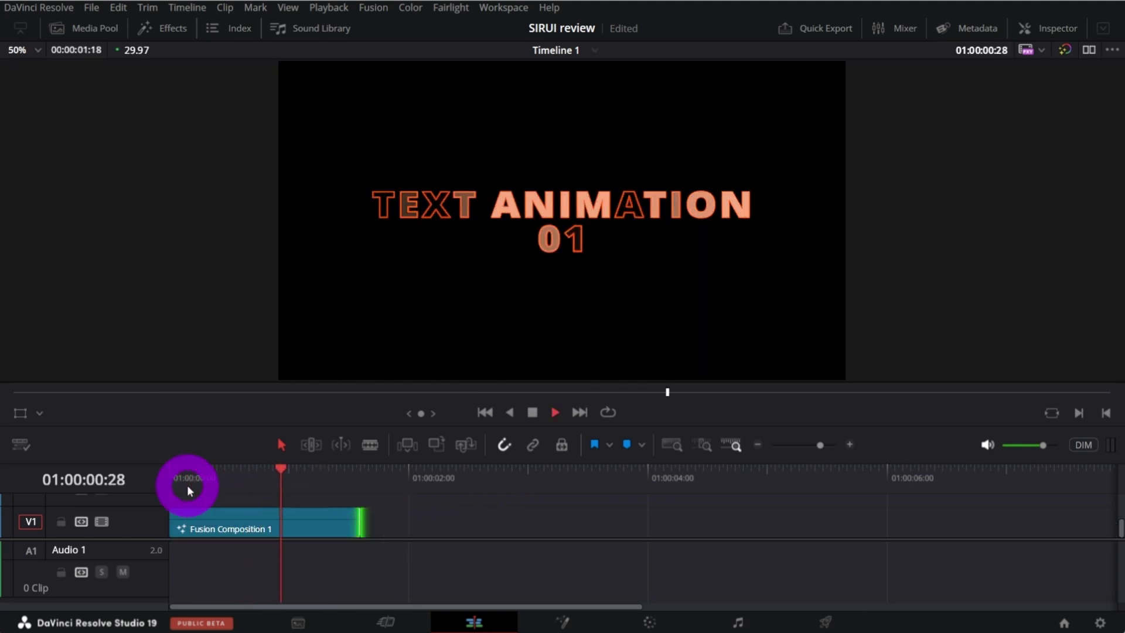
Trim the clip further toward 00:00:00:21, replaying the title animation to check its speed.
left_click(188, 484)
left_click_drag(361, 524, 293, 524)
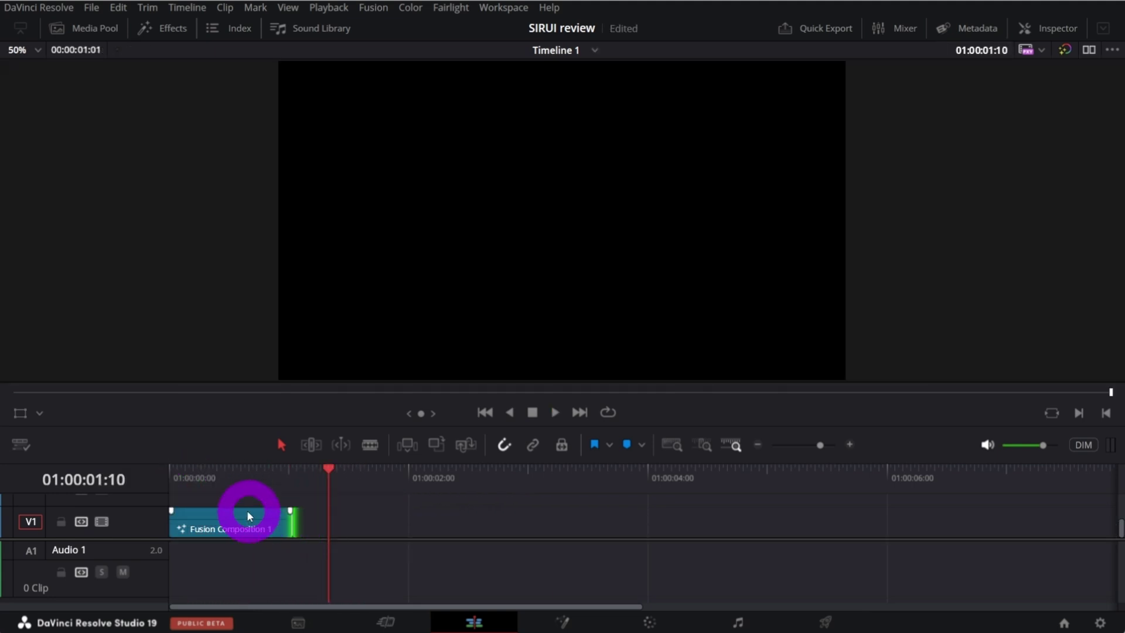
left_click(178, 487)
key("space")
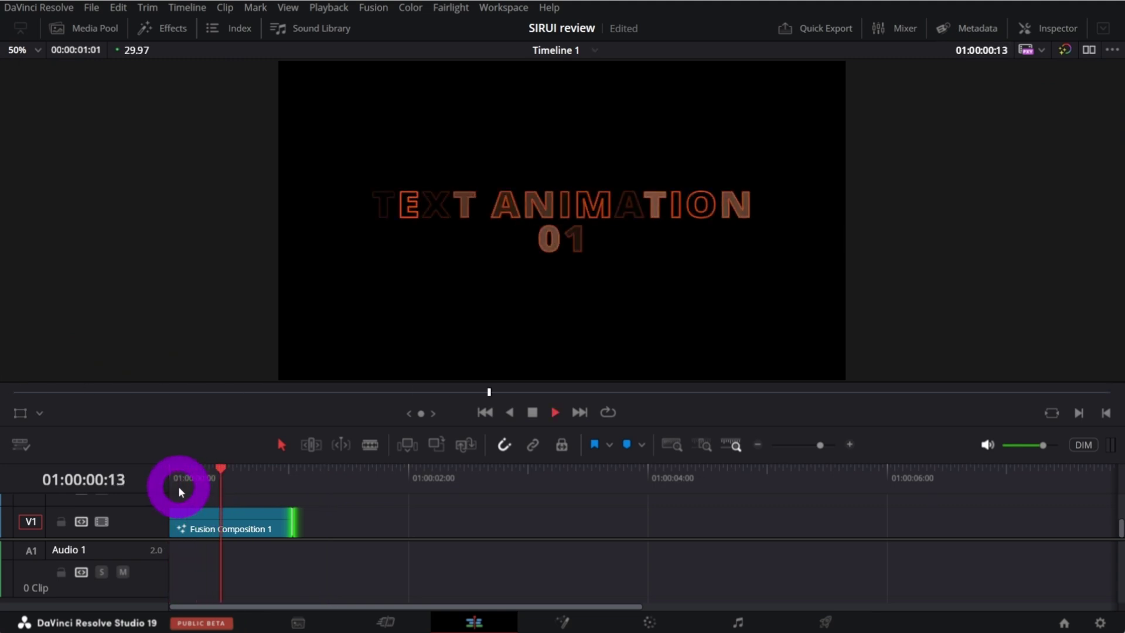
left_click(178, 486)
key("space")
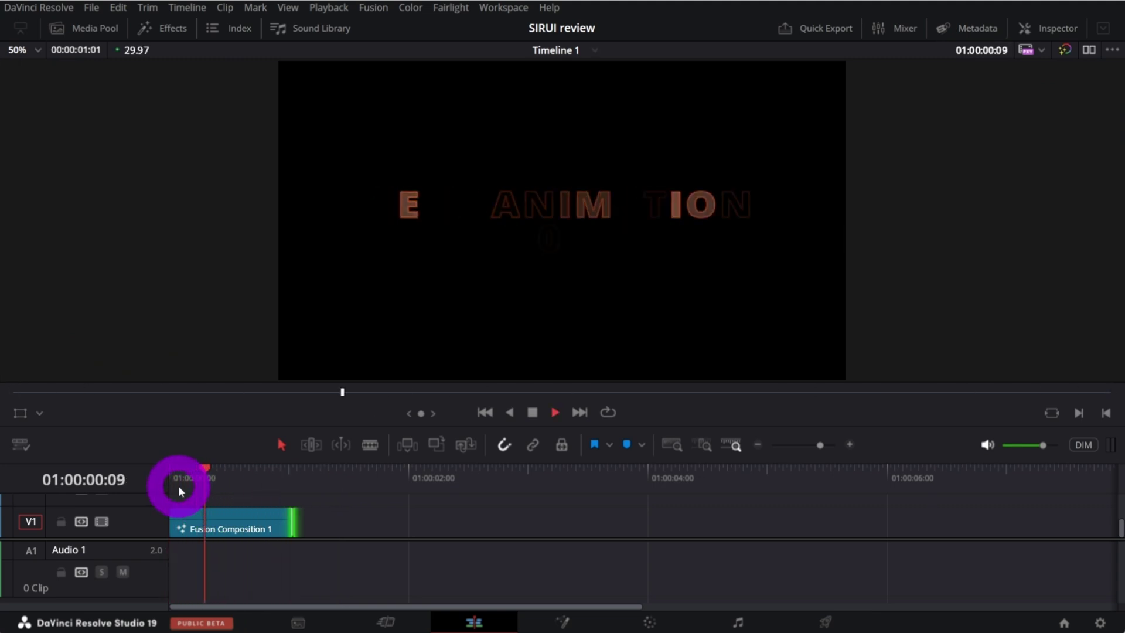
key("space")
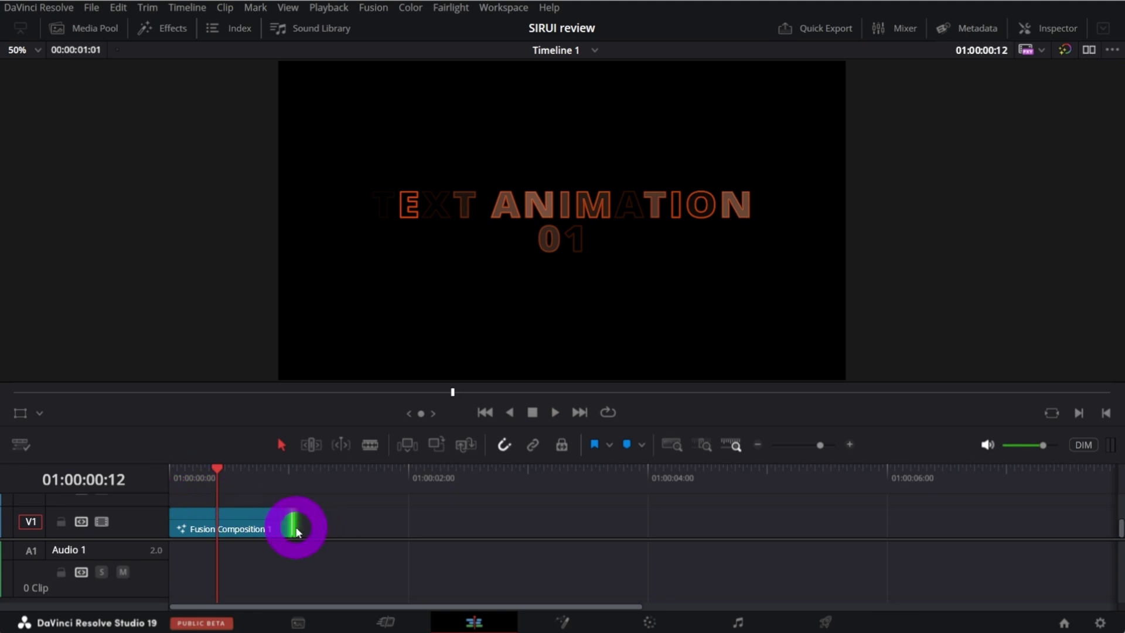
left_click_drag(296, 530, 235, 528)
Change Fusion Composition 1's clip duration to 00:00:04:00.
right_click(234, 527)
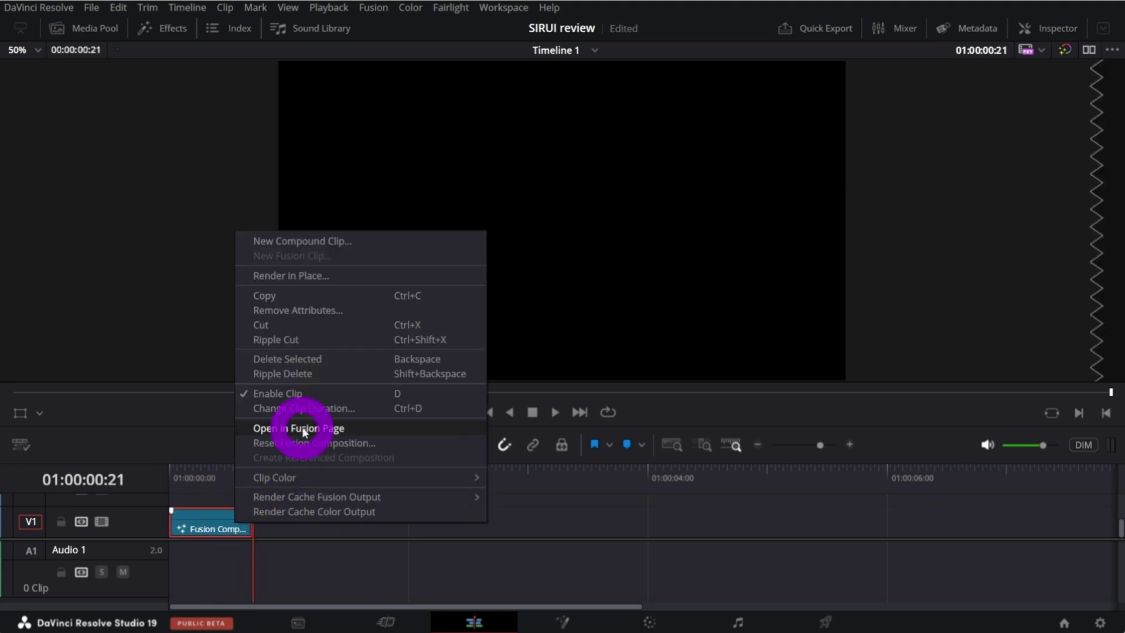
left_click(311, 409)
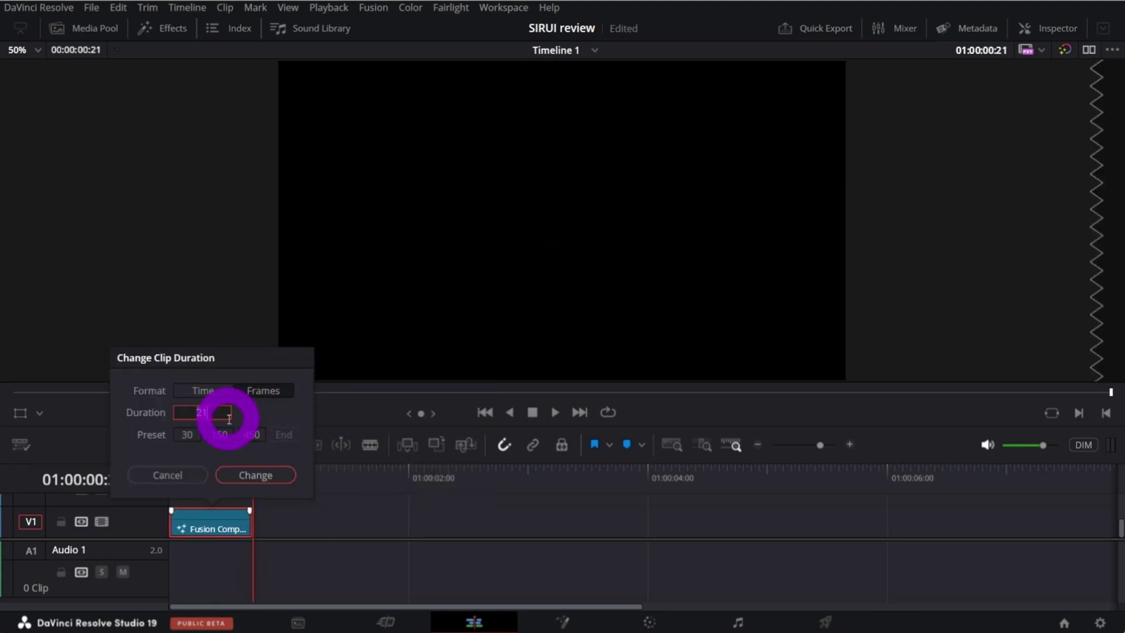
key("Return")
Move the KeyframeStretcher stretch range back to 0–40, then preview the clip on the Edit timeline.
left_click(567, 618)
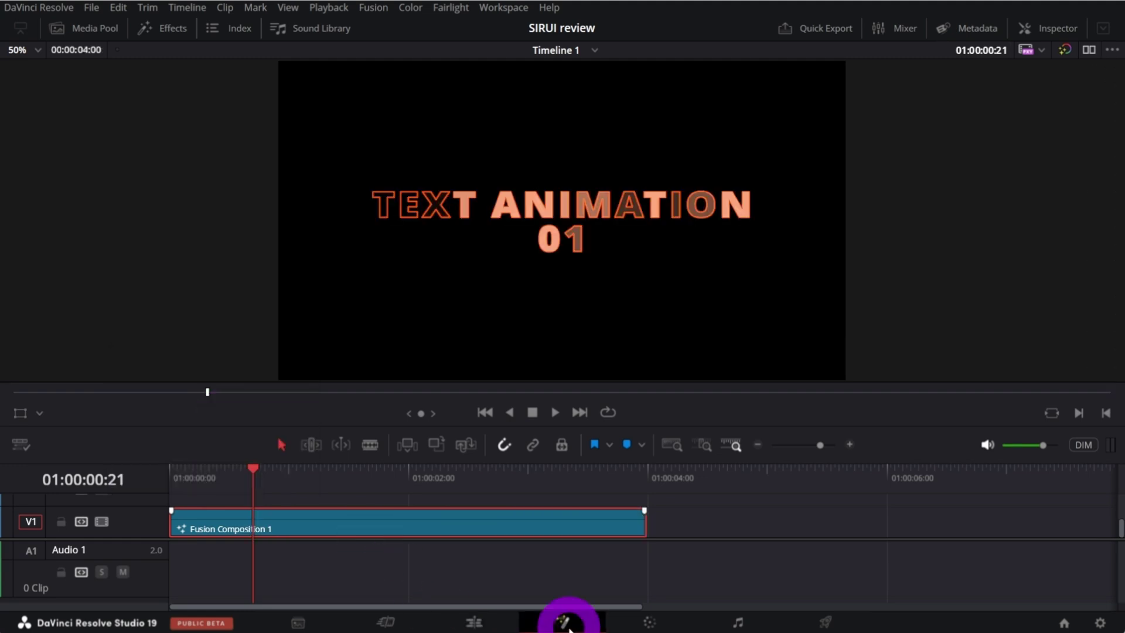
left_click(252, 519)
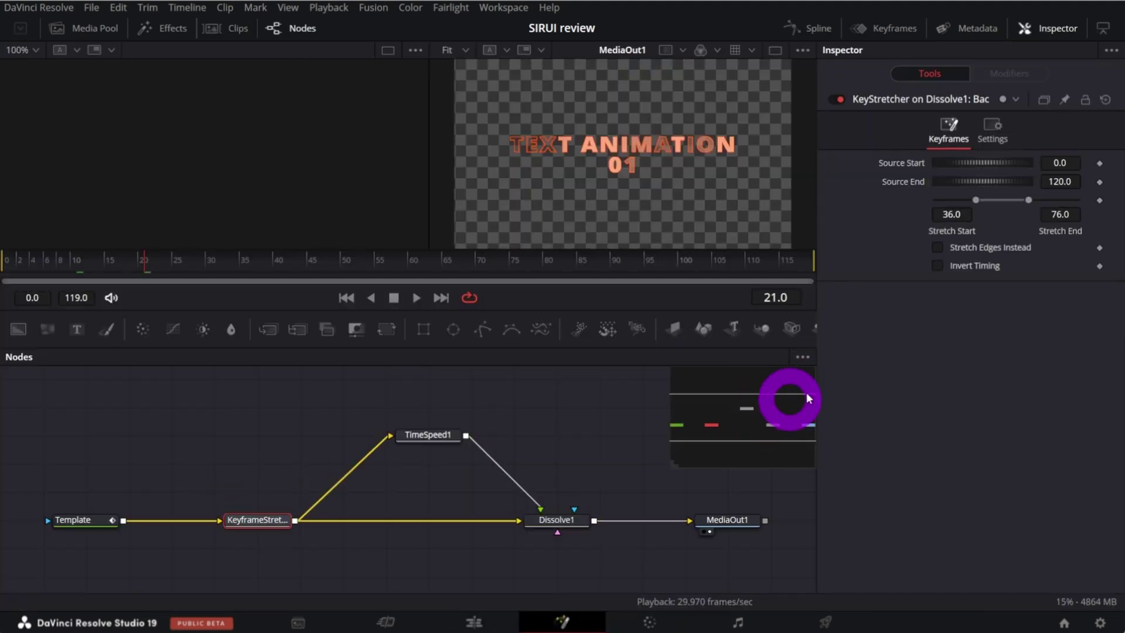
left_click_drag(1000, 198, 943, 199)
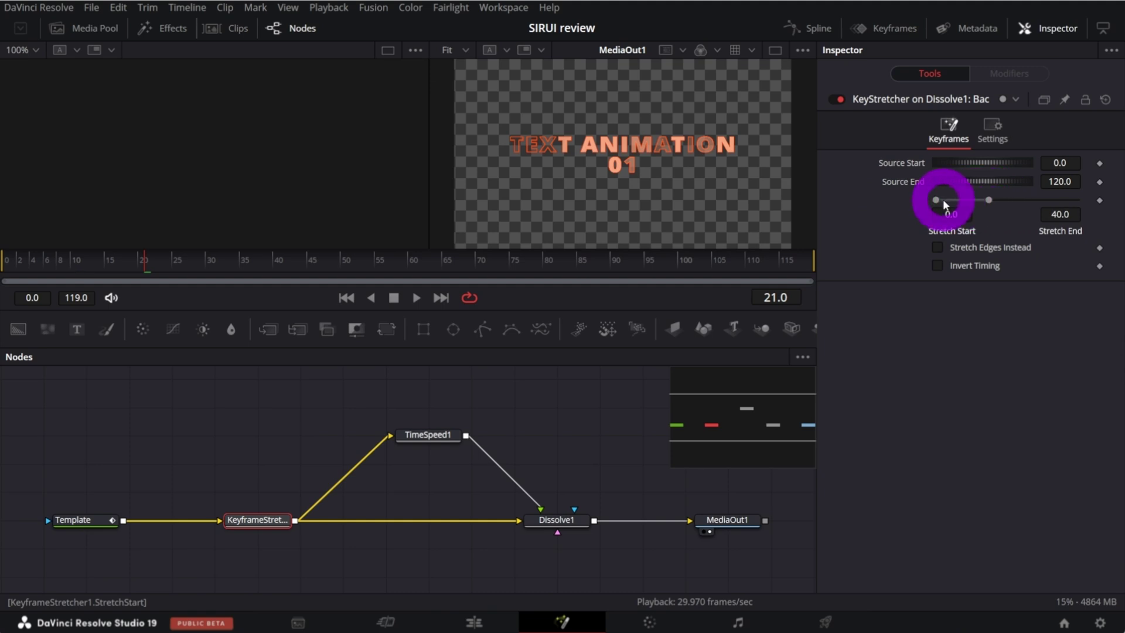
left_click(490, 621)
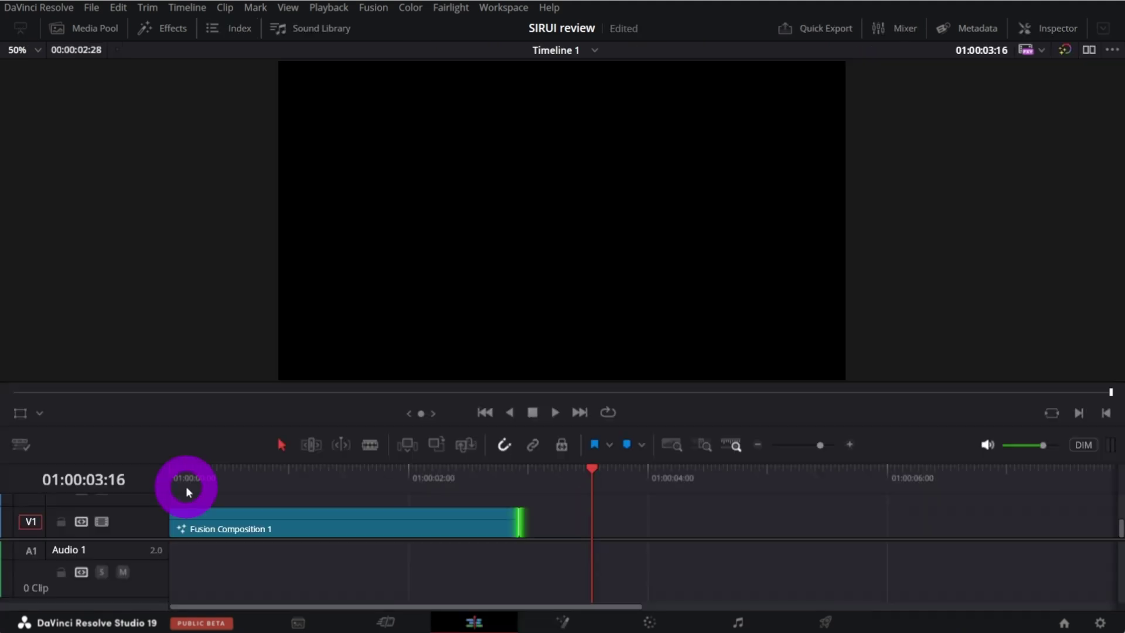
key("space")
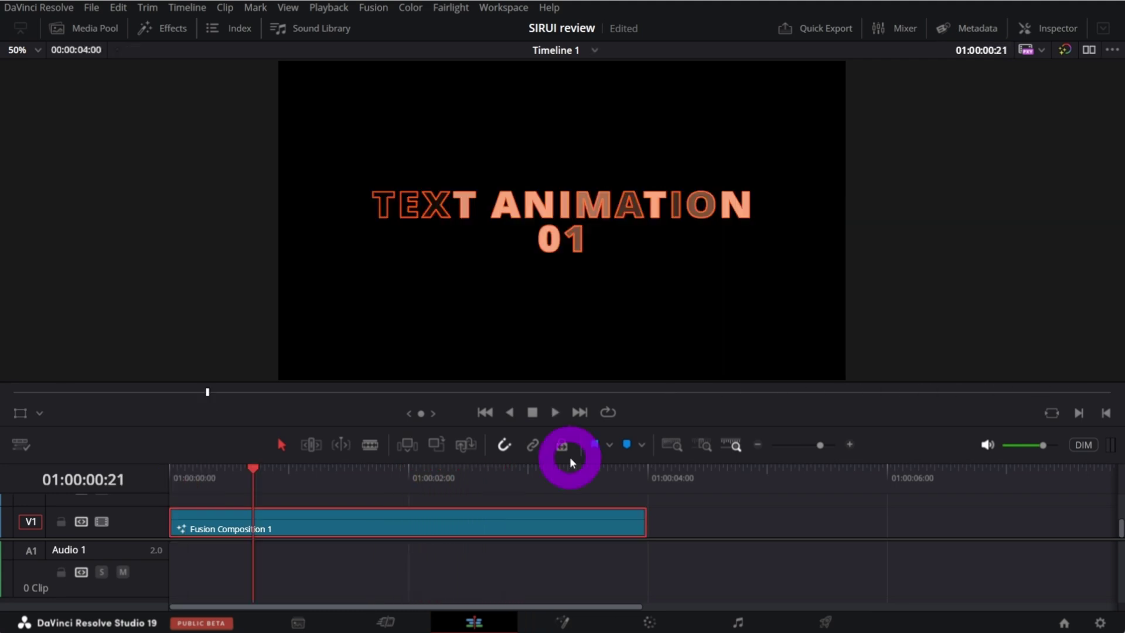
left_click(558, 522)
Change Fusion Composition 1's duration to 150 frames and play it from the timeline start.
right_click(478, 525)
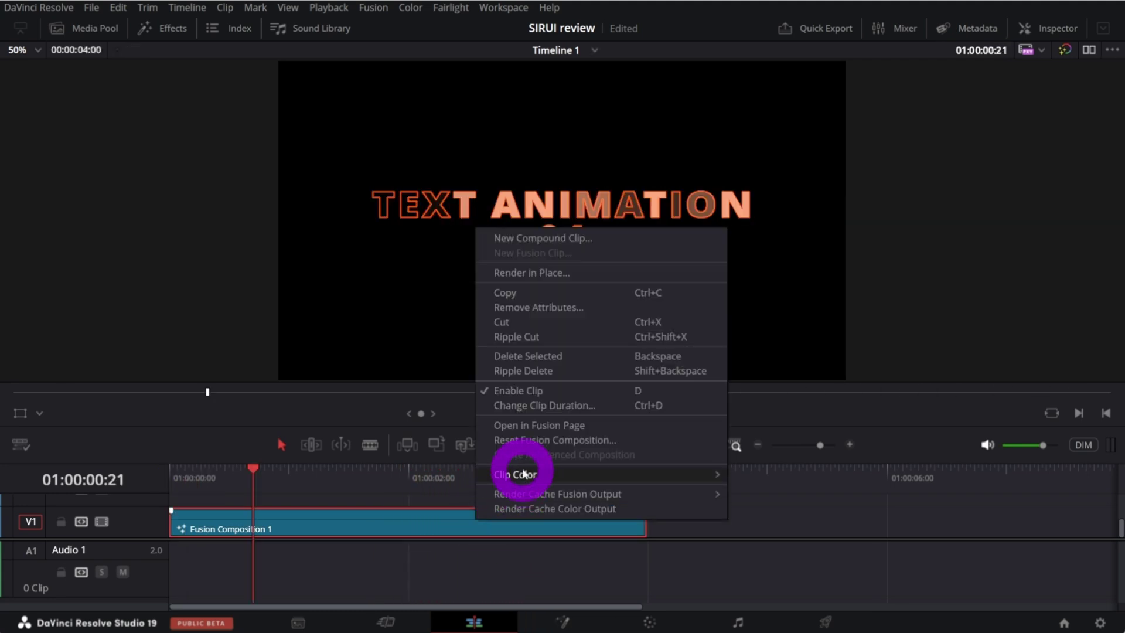
left_click(469, 403)
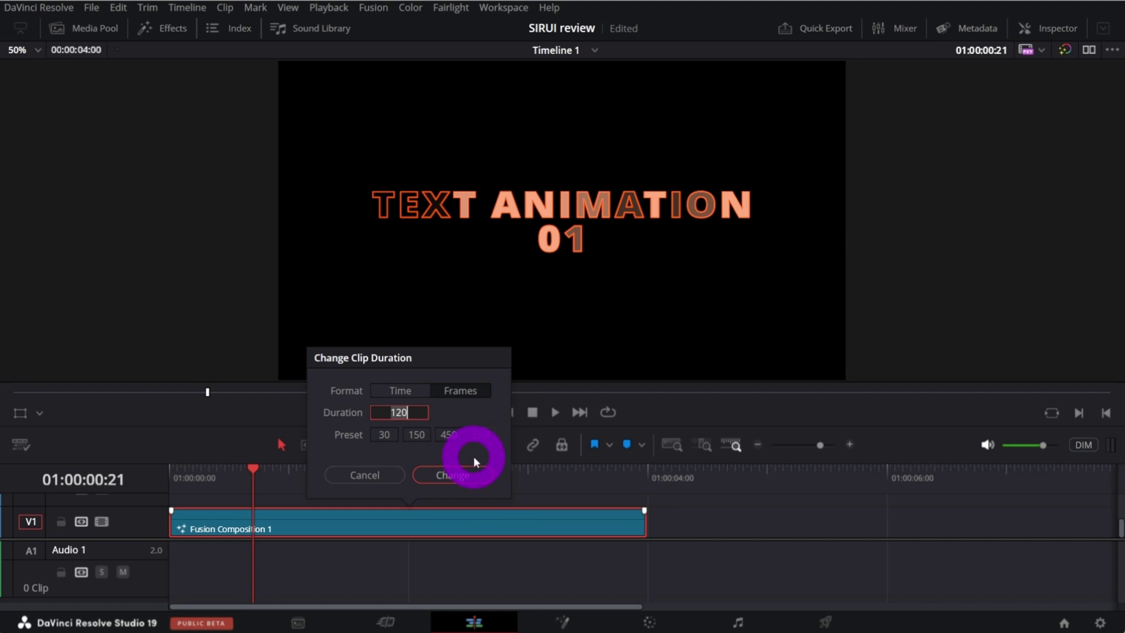
type("150")
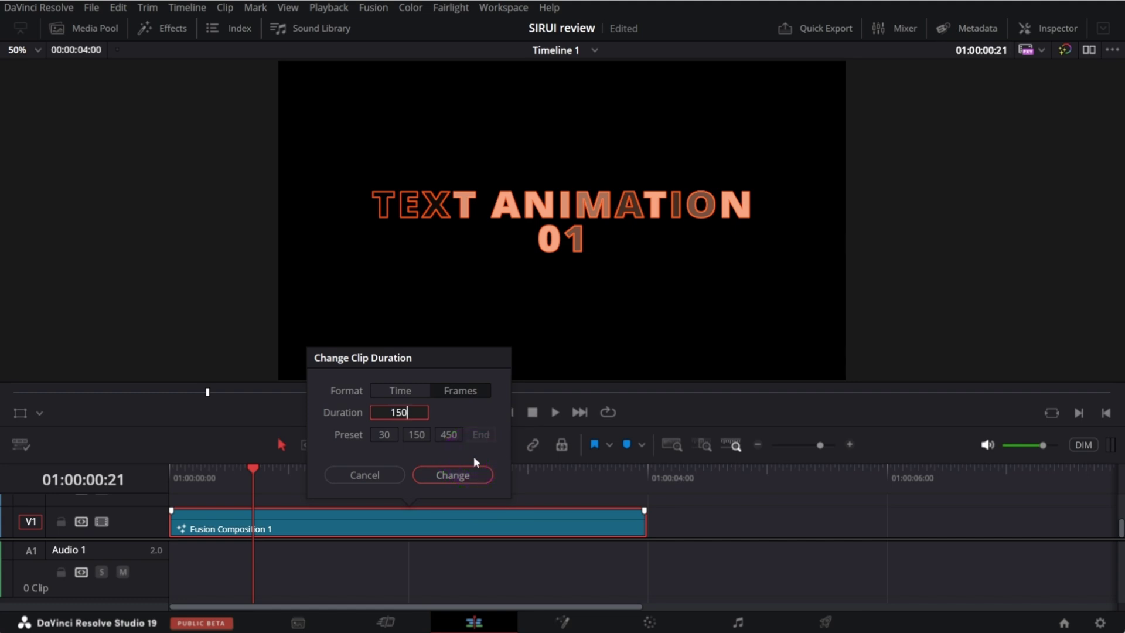
left_click(467, 475)
left_click(180, 481)
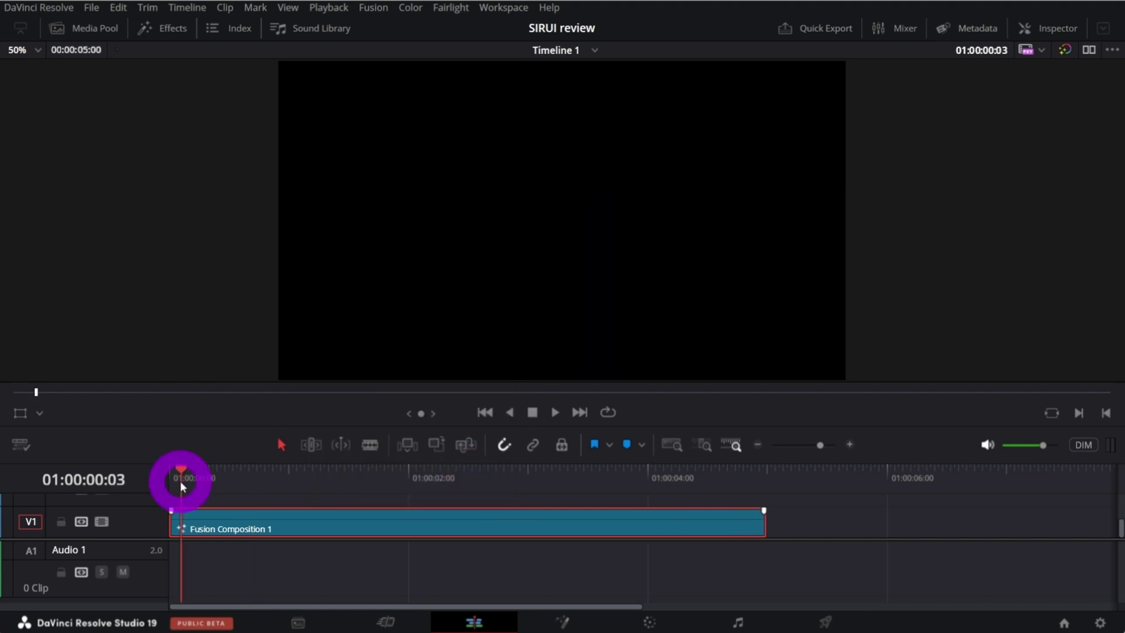
key("space")
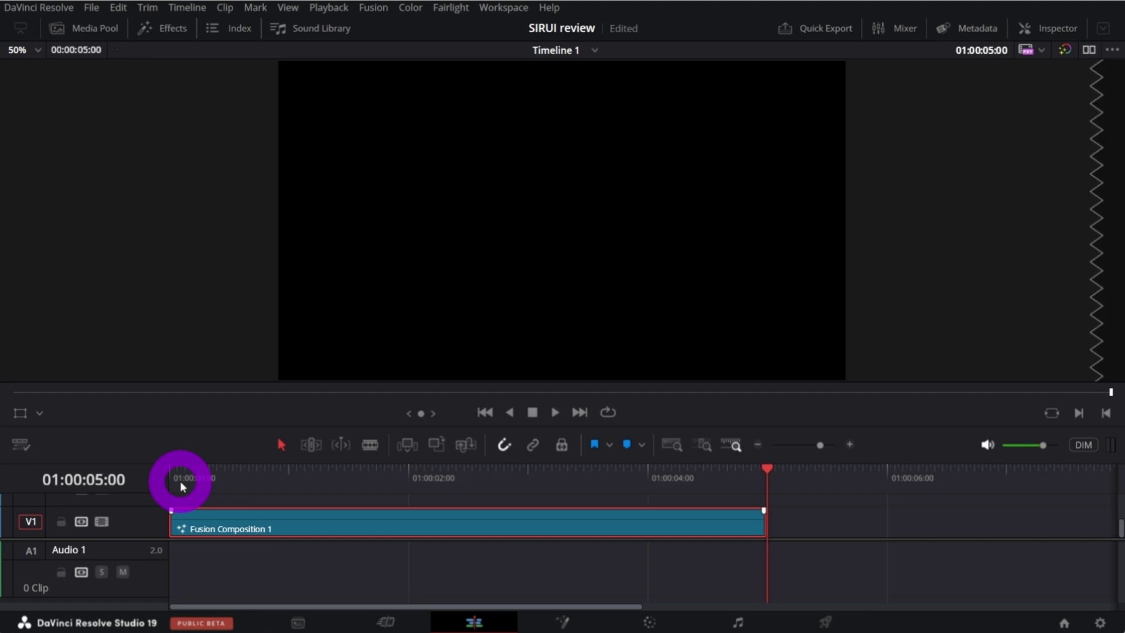
Set KeyframeStretcher Source End to 150 in Fusion and go back to the Edit page.
left_click(564, 623)
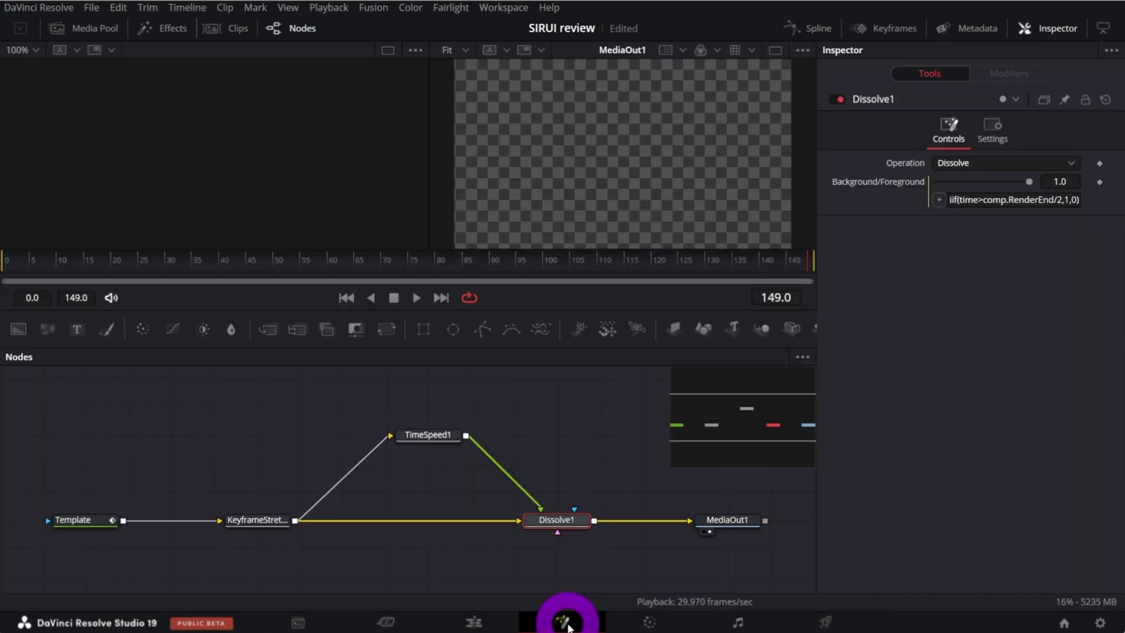
left_click(259, 521)
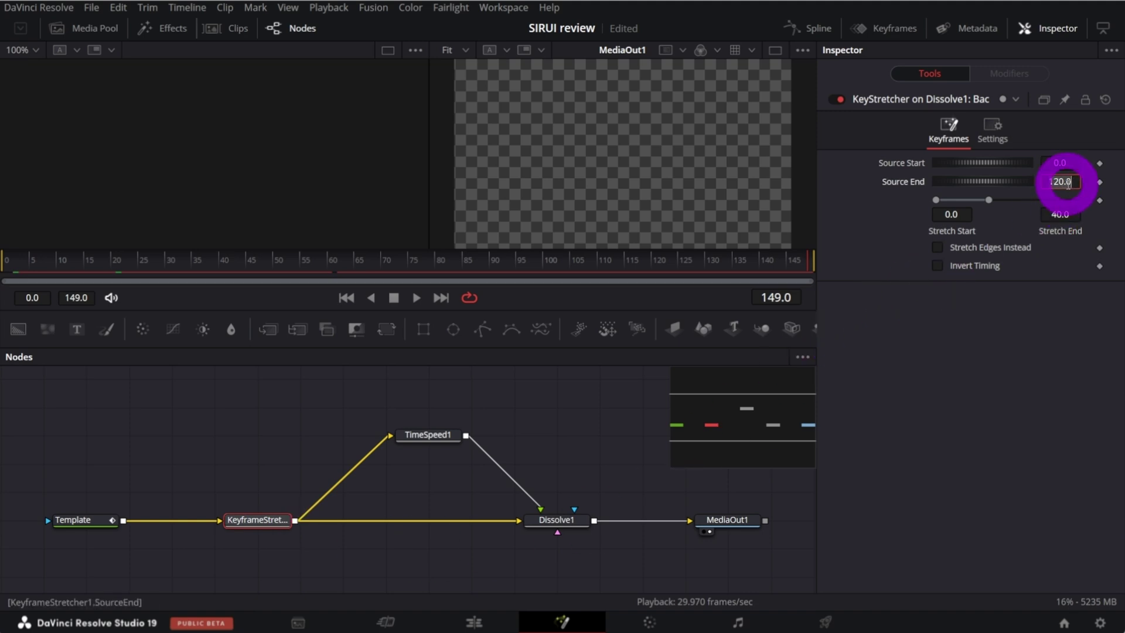
key("Return")
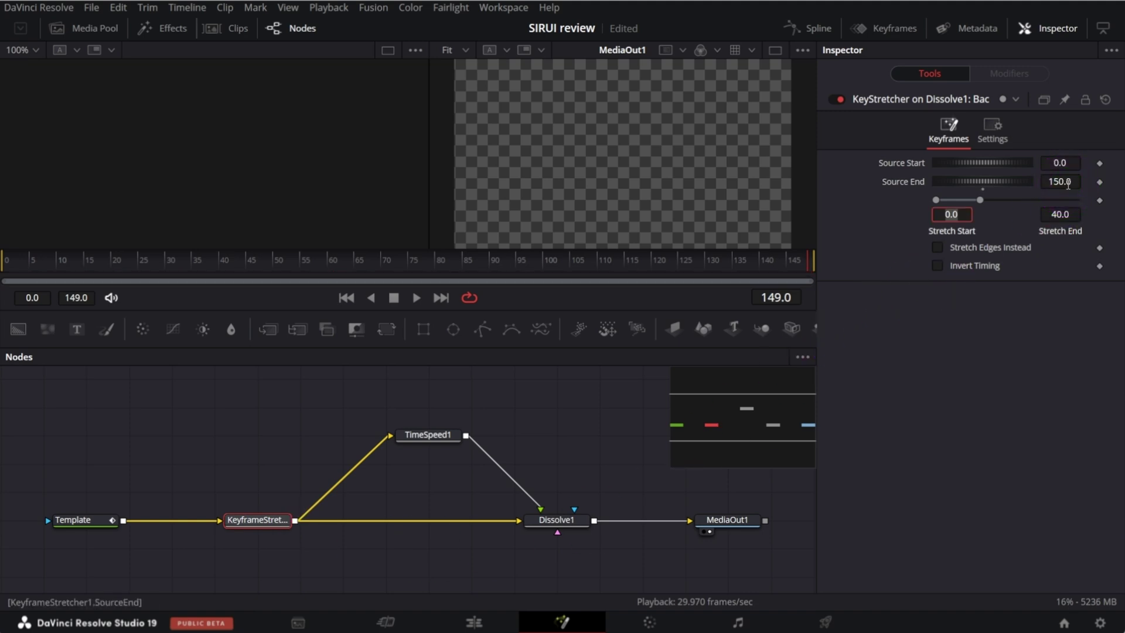
left_click(474, 622)
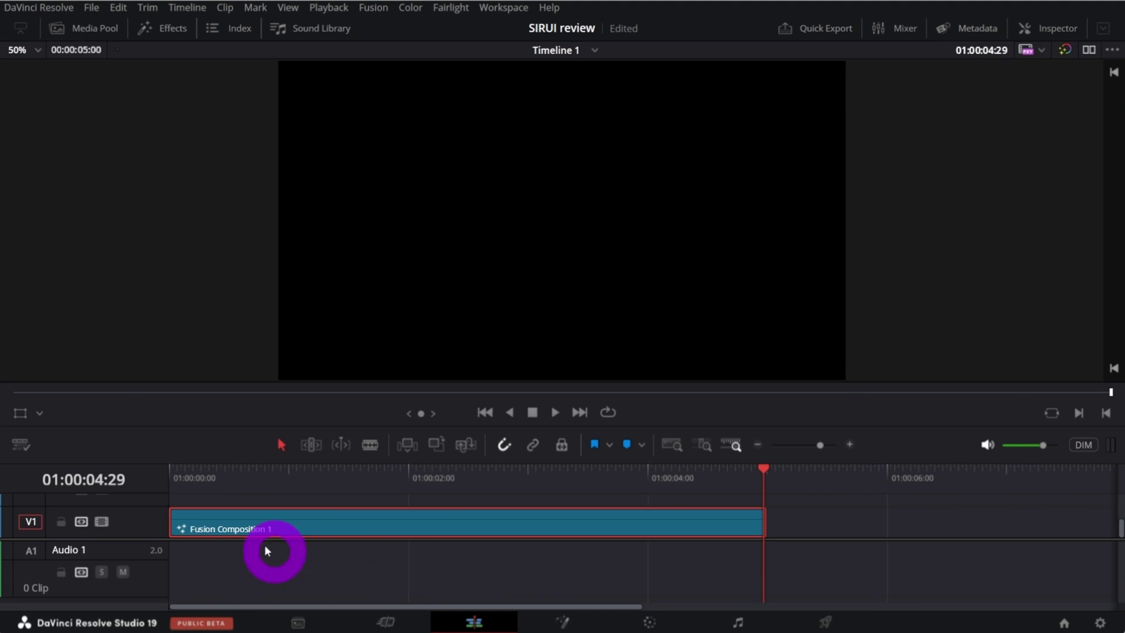
Play the timeline, then trim the clip end back to about 00:00:03:07.
left_click(177, 473)
key("space")
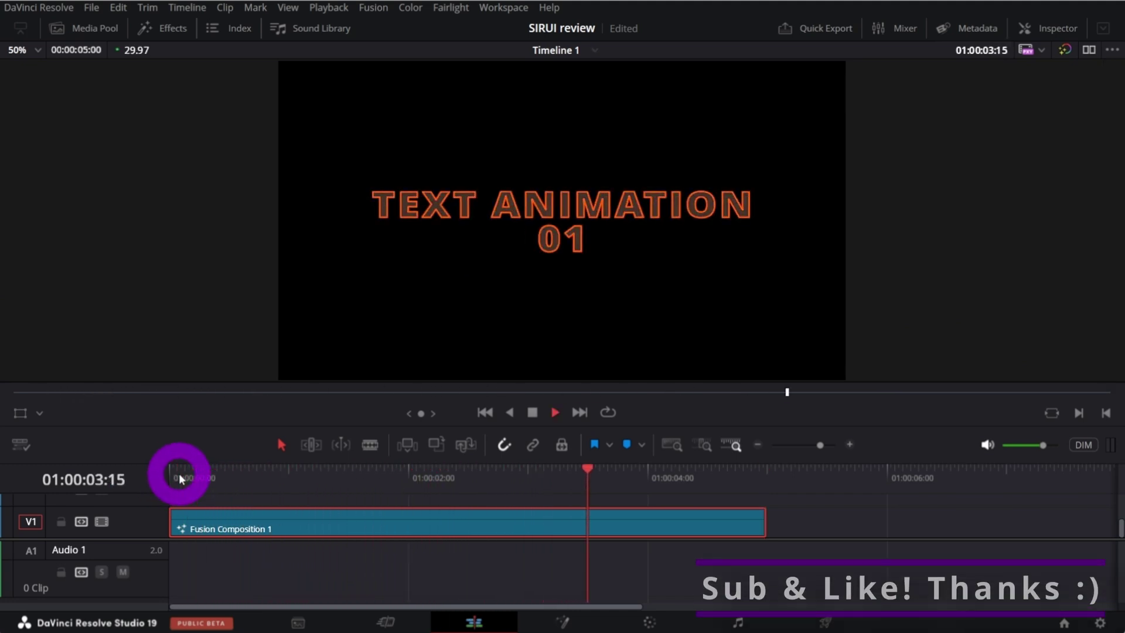
left_click(766, 521)
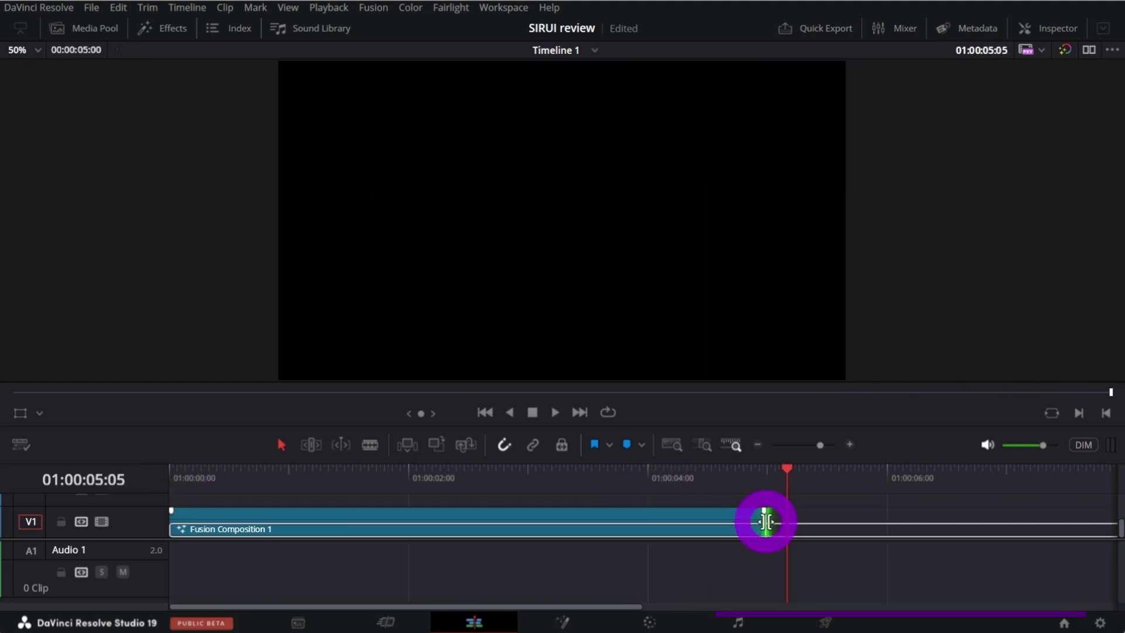
left_click_drag(766, 522, 556, 521)
Nudge the clip end three frames shorter to 00:00:03:04 and replay it from the start.
left_click(184, 478)
key("space")
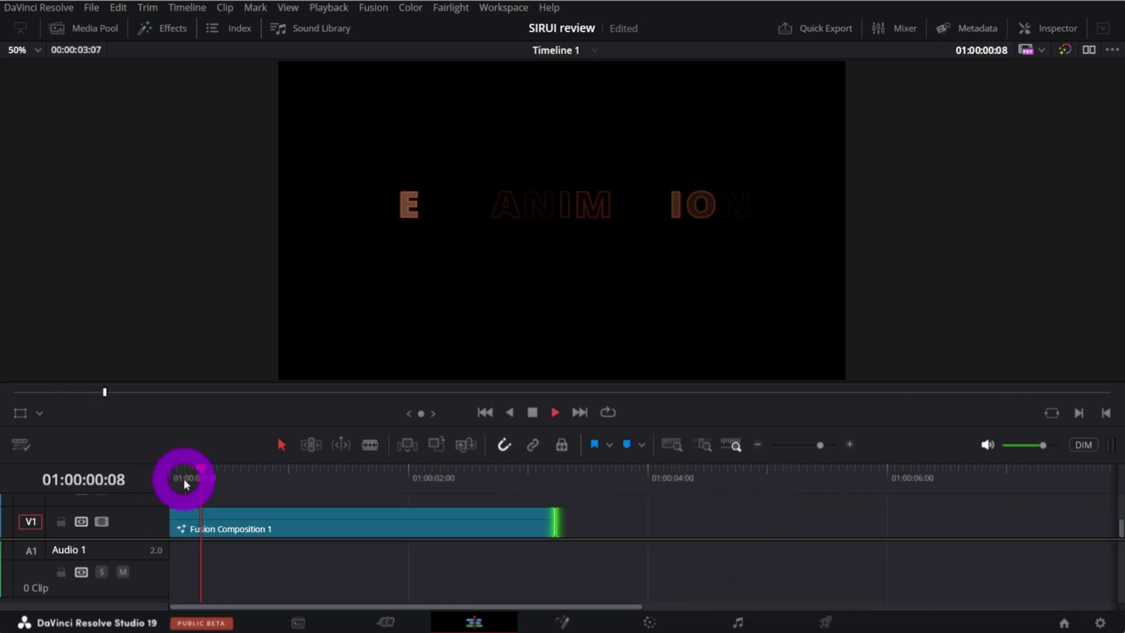
key("comma")
key("comma")
key("comma")
left_click(180, 478)
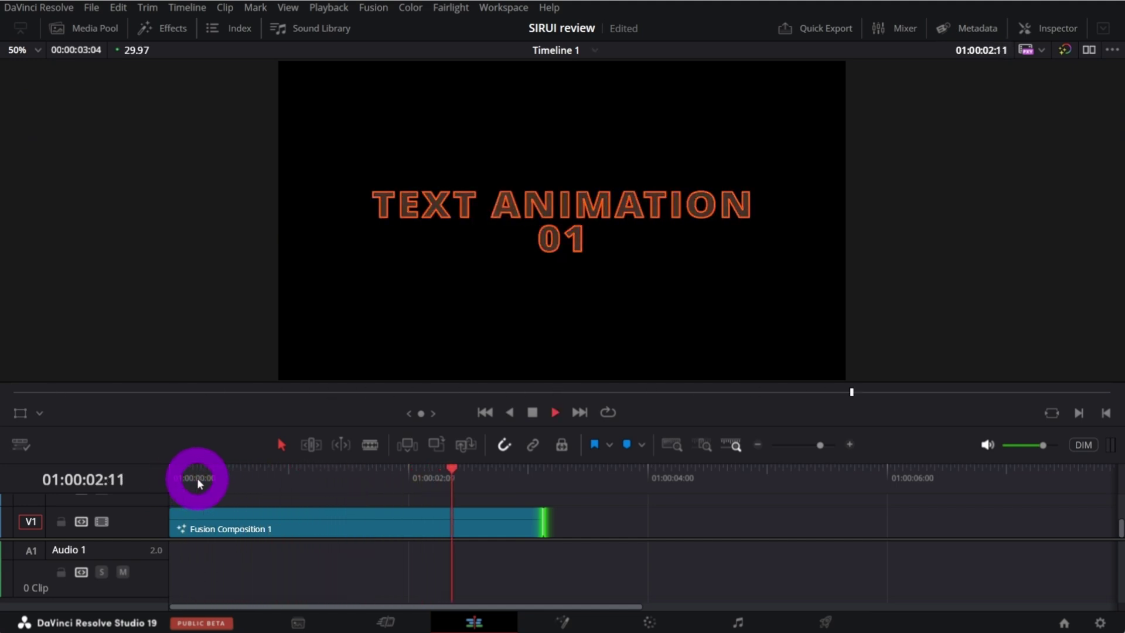
left_click(197, 477)
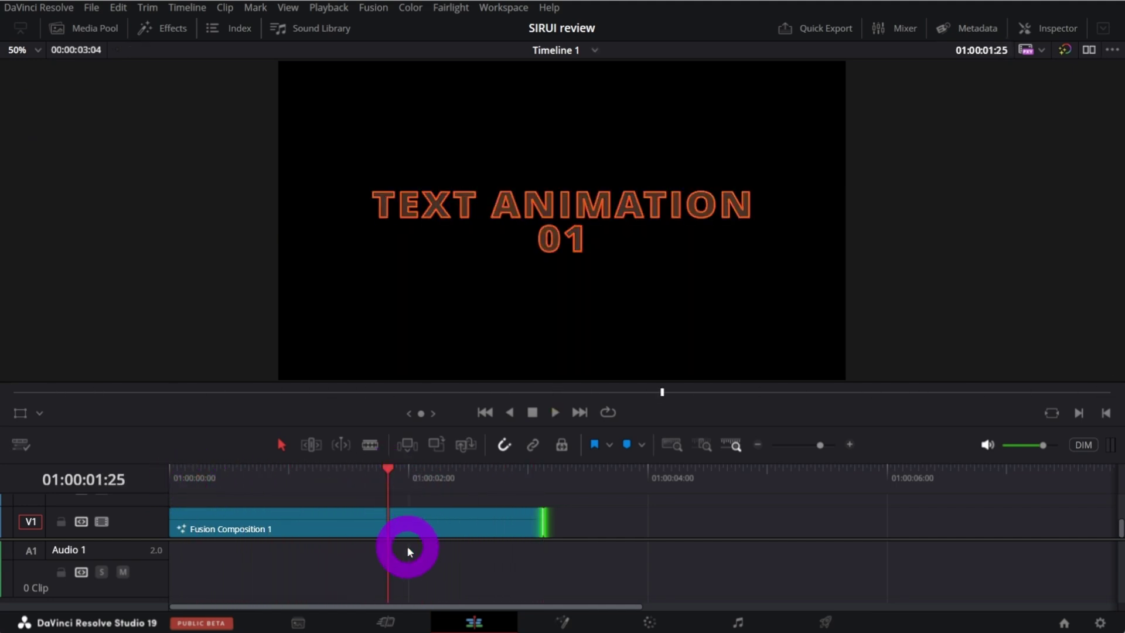
In Fusion, check the comp is 93 frames long and enter 93 as KeyframeStretcher Source End.
left_click(564, 622)
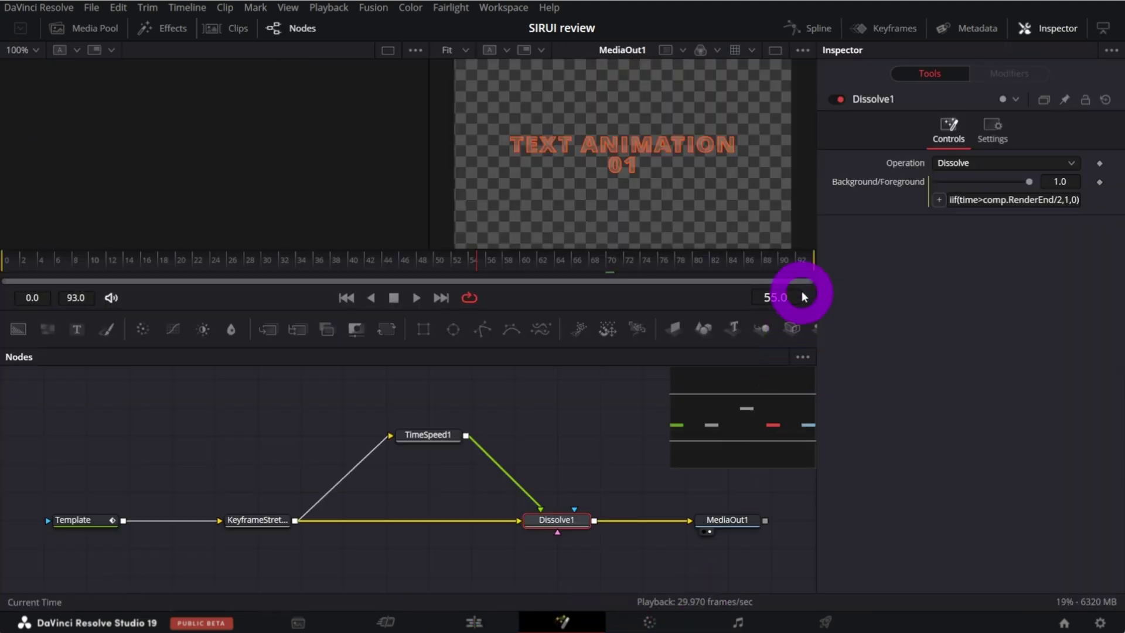
left_click(808, 260)
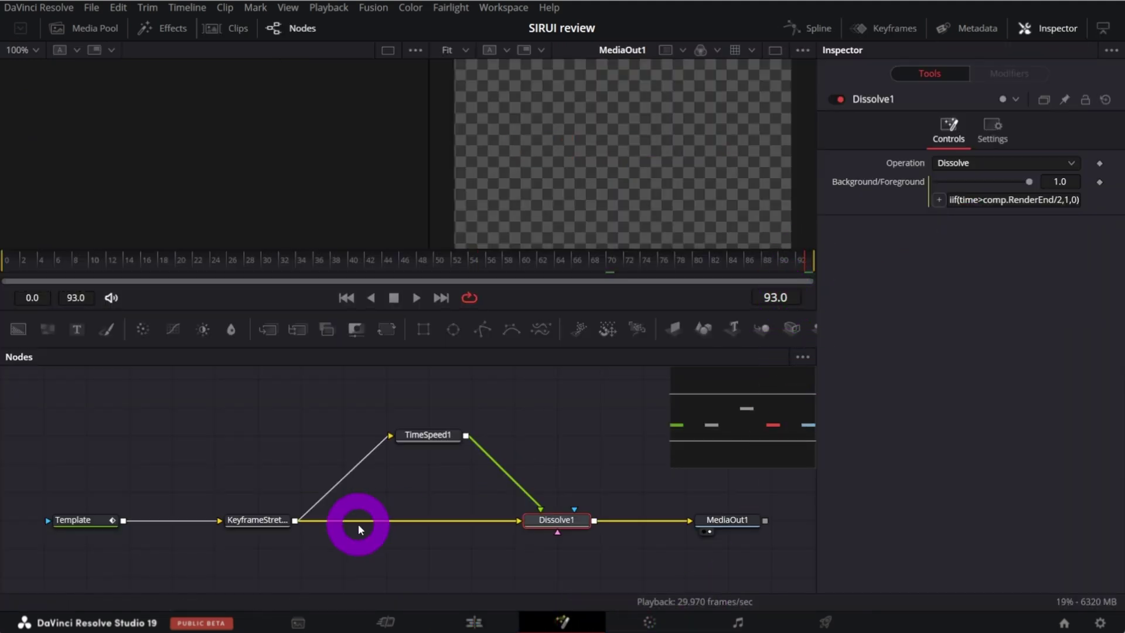
left_click(245, 521)
left_click(1060, 181)
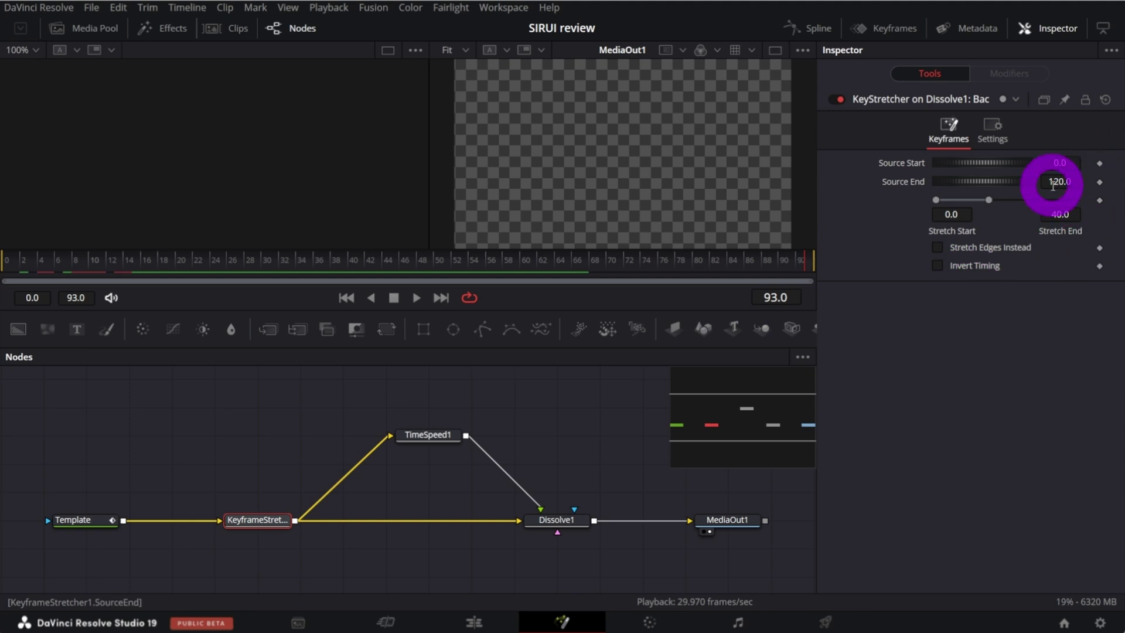
type("93")
key("Return")
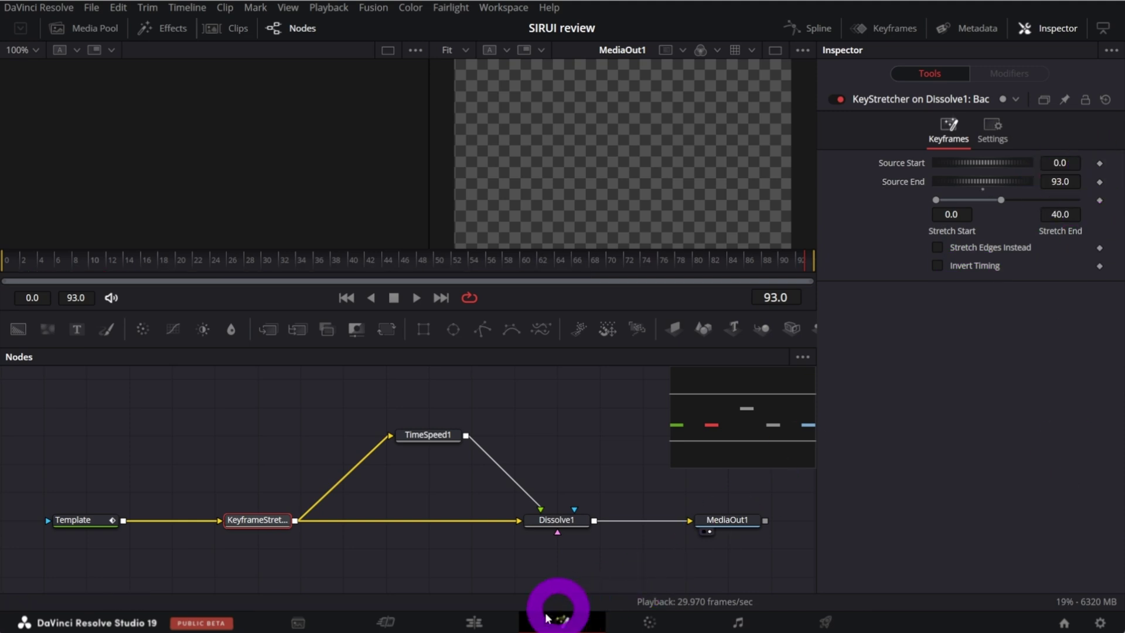
On the Edit timeline, play the trimmed TEXT ANIMATION 01 clip from the start twice.
left_click(475, 621)
left_click(178, 476)
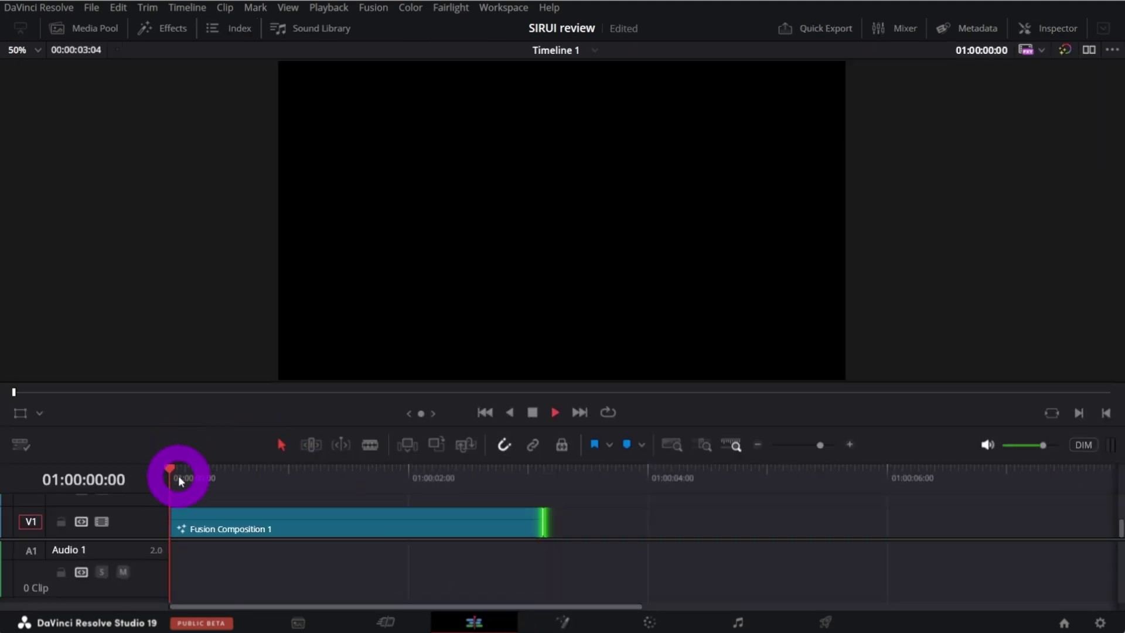
key("space")
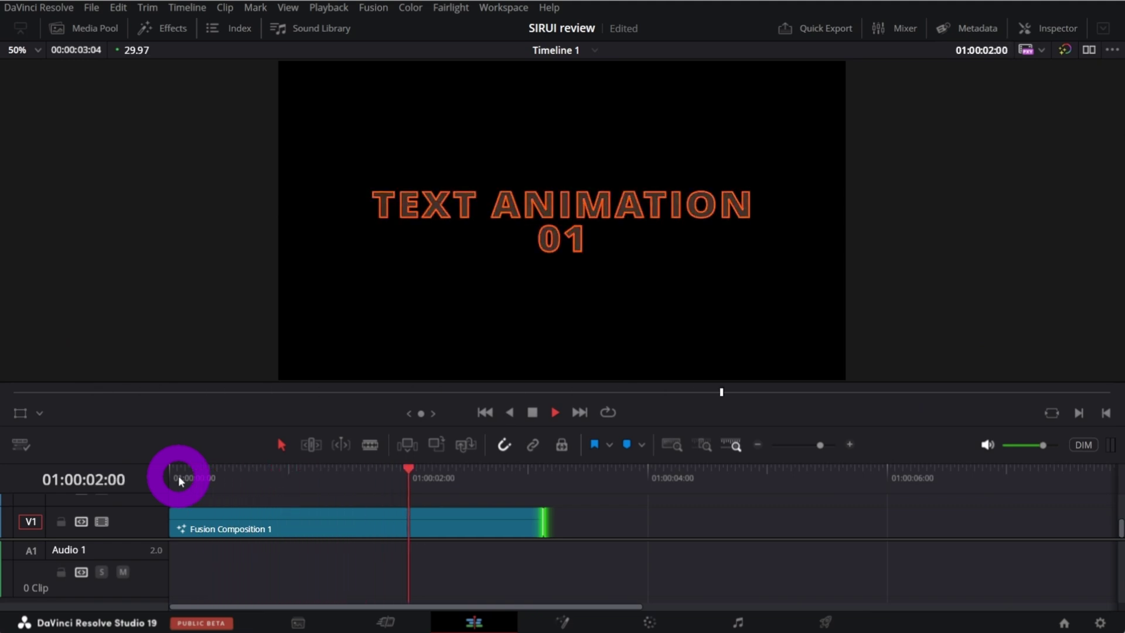
left_click(180, 477)
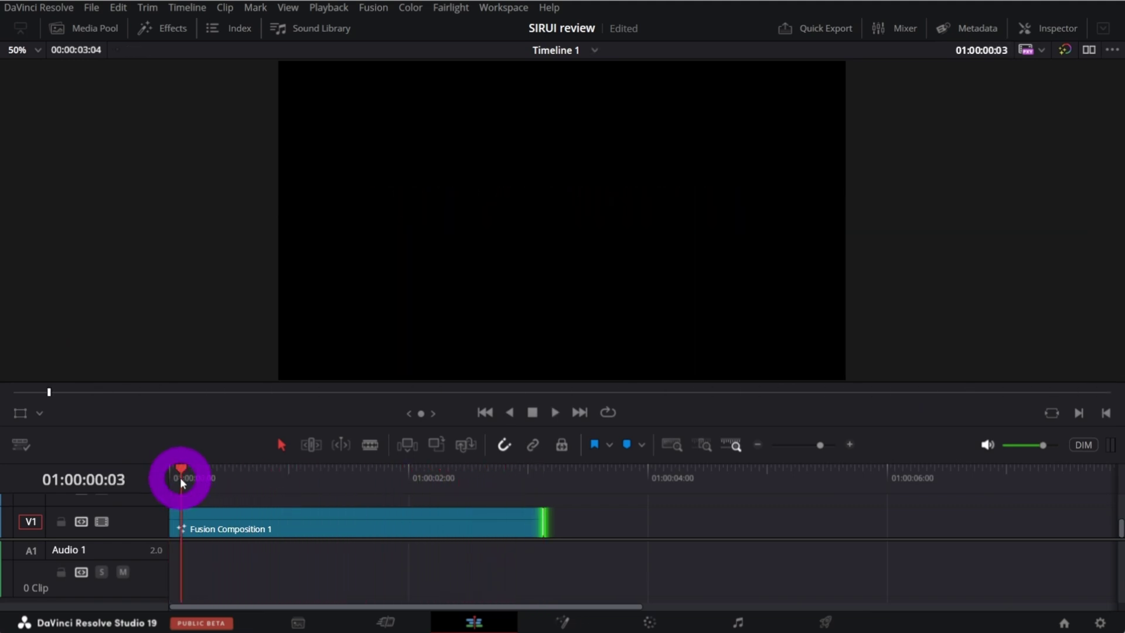
key("space")
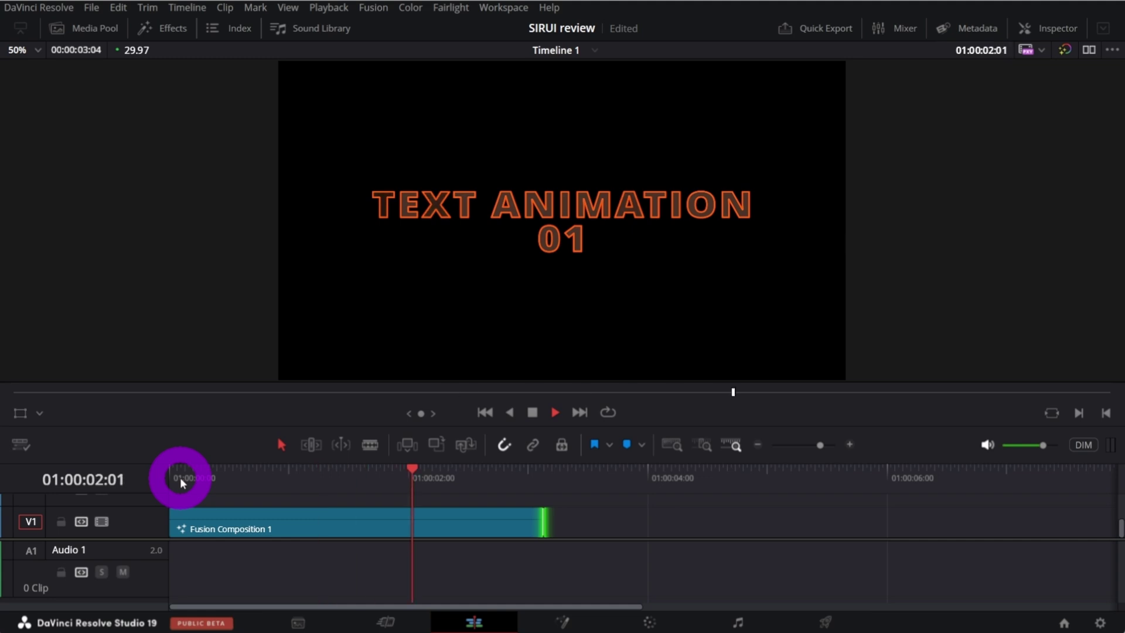